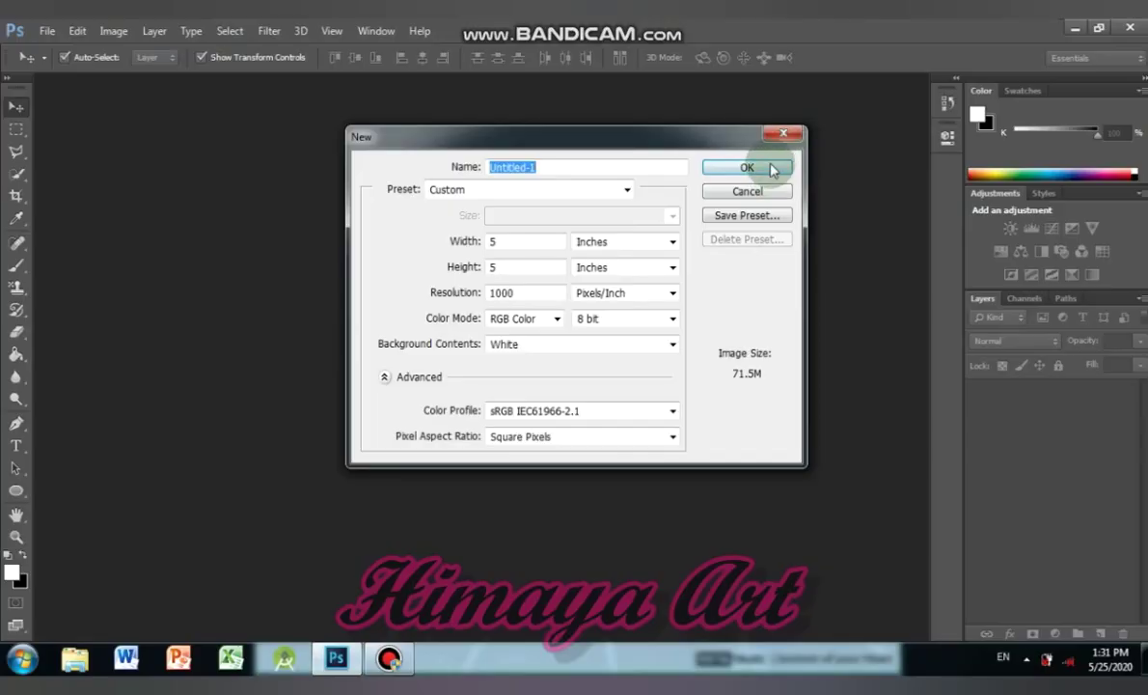
Create a new blank white document, Untitled-1, with the default settings.
{"action": "left_click", "coordinate": [771, 169]}
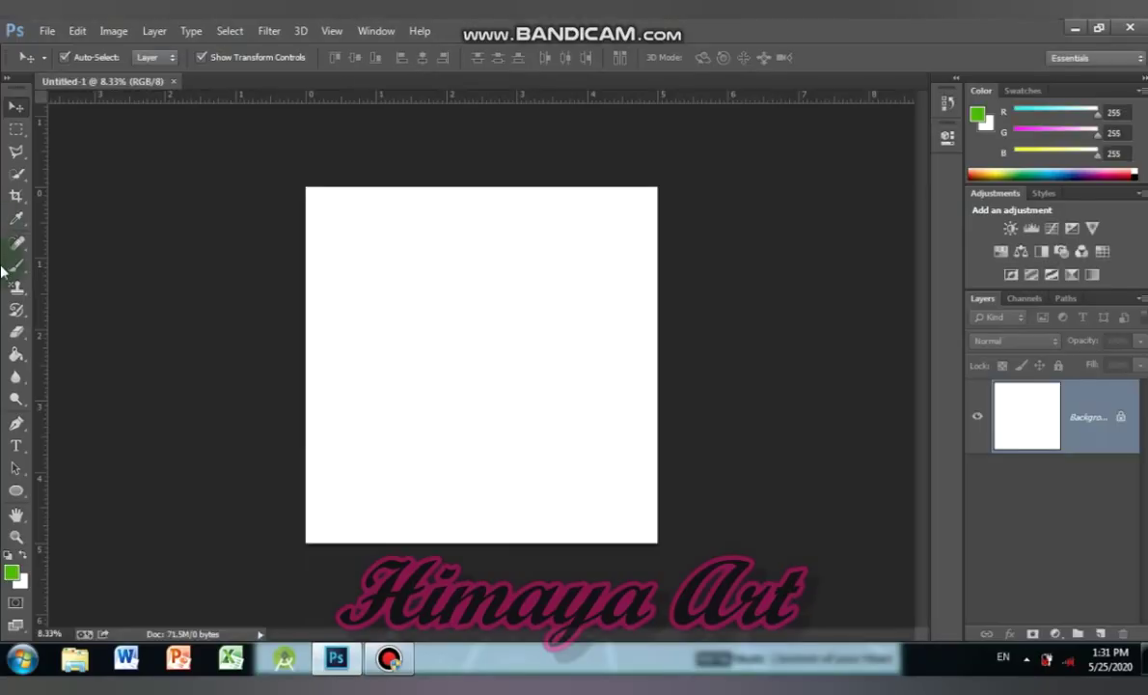
Open the red apple PNG as its own document.
{"action": "left_click", "coordinate": [46, 31]}
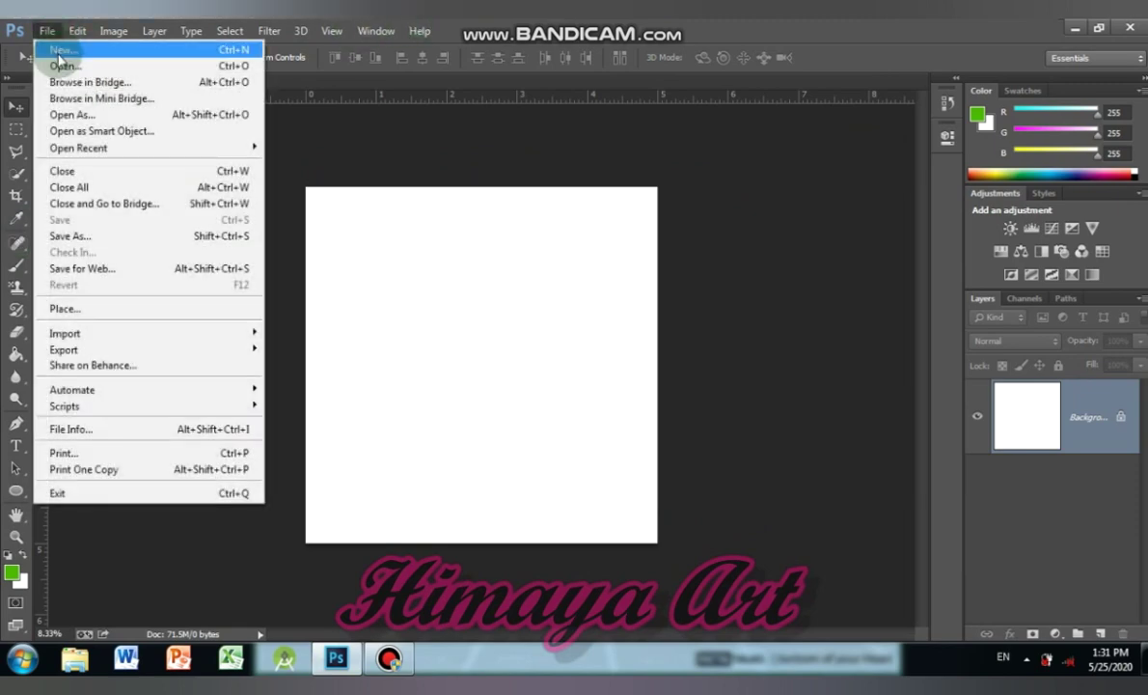
{"action": "left_click", "coordinate": [53, 64]}
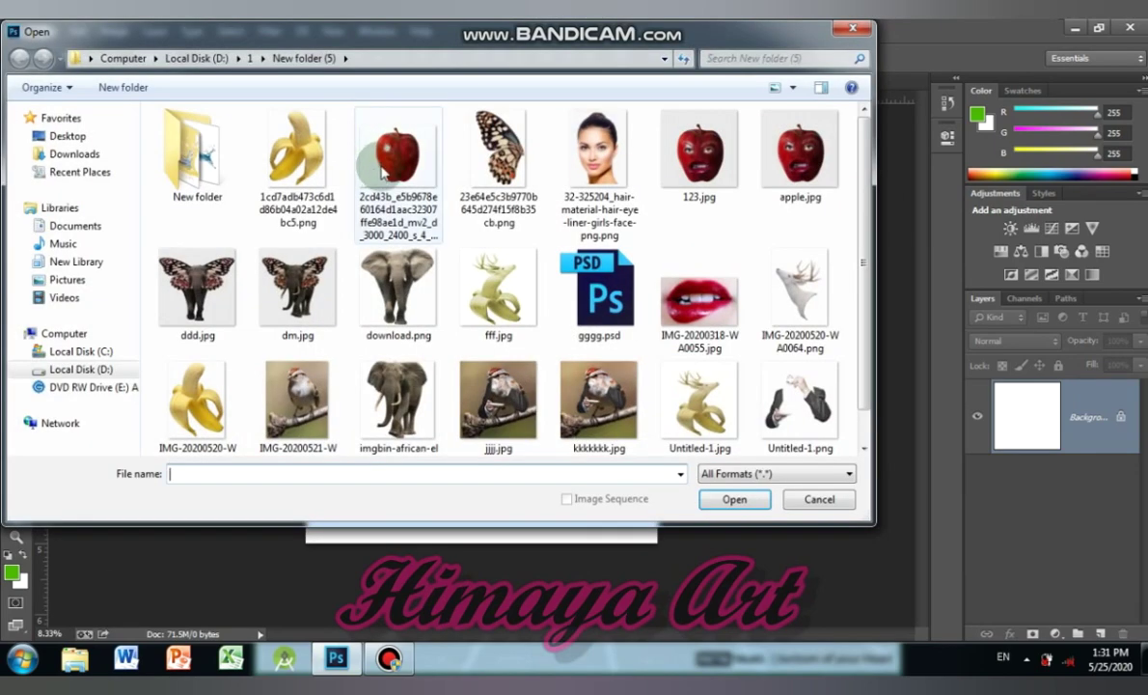
{"action": "left_click", "coordinate": [398, 159]}
{"action": "left_click", "coordinate": [734, 499]}
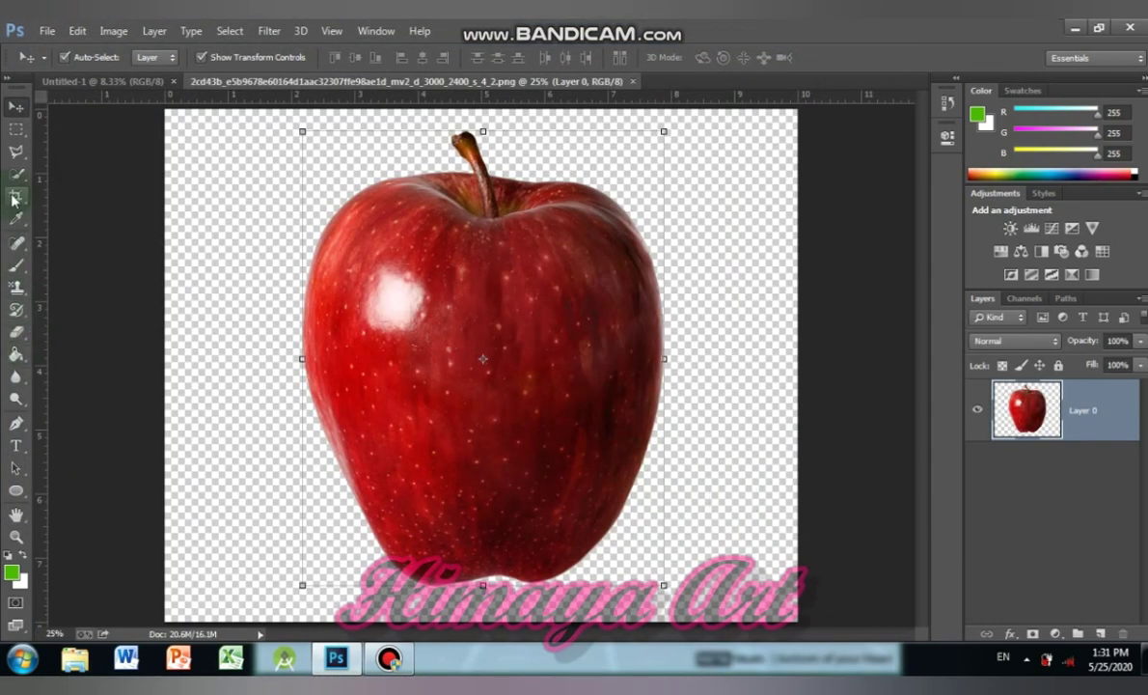
Bring the apple into Untitled-1 as Layer 1, scaled to roughly 205% across the canvas.
{"action": "mouse_move", "coordinate": [400, 381]}
{"action": "left_mouse_down"}
{"action": "mouse_move", "coordinate": [164, 128]}
{"action": "mouse_move", "coordinate": [457, 349]}
{"action": "left_mouse_up"}
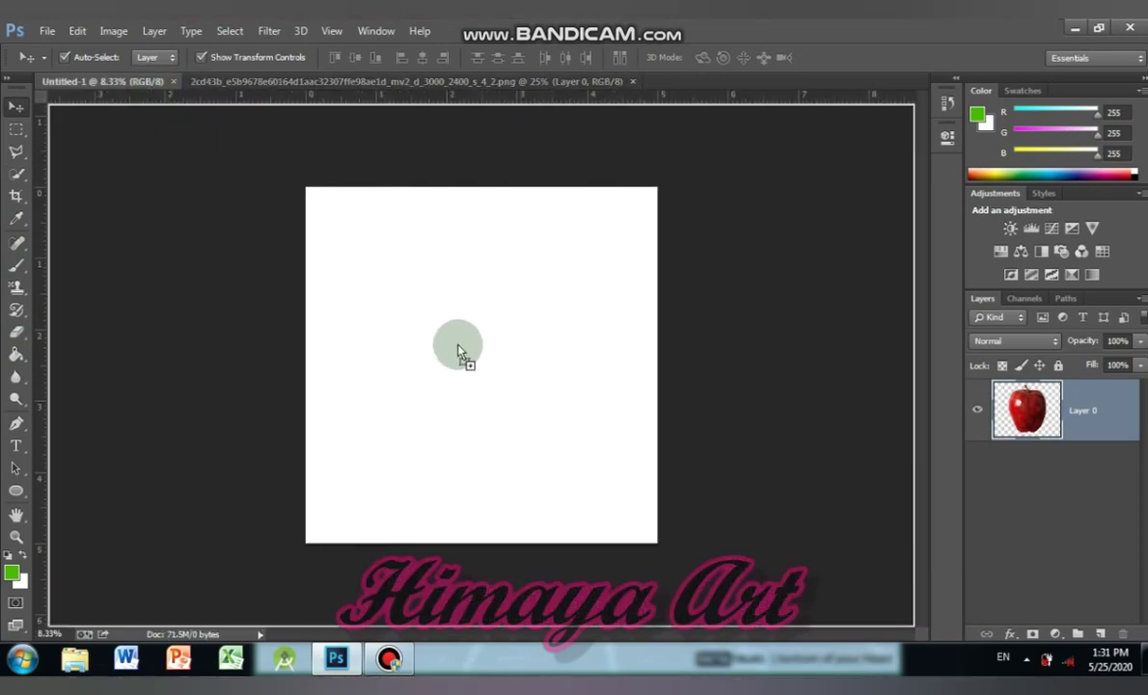
{"action": "left_click", "coordinate": [541, 405]}
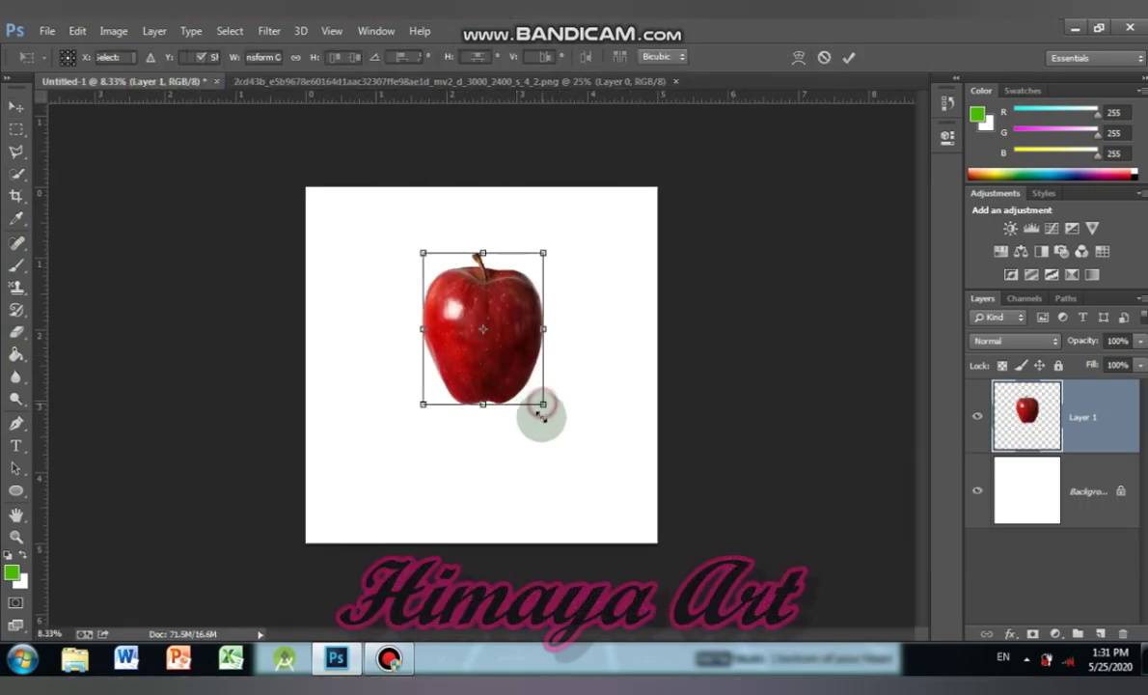
{"action": "left_click_drag", "start_coordinate": [540, 410], "coordinate": [611, 488]}
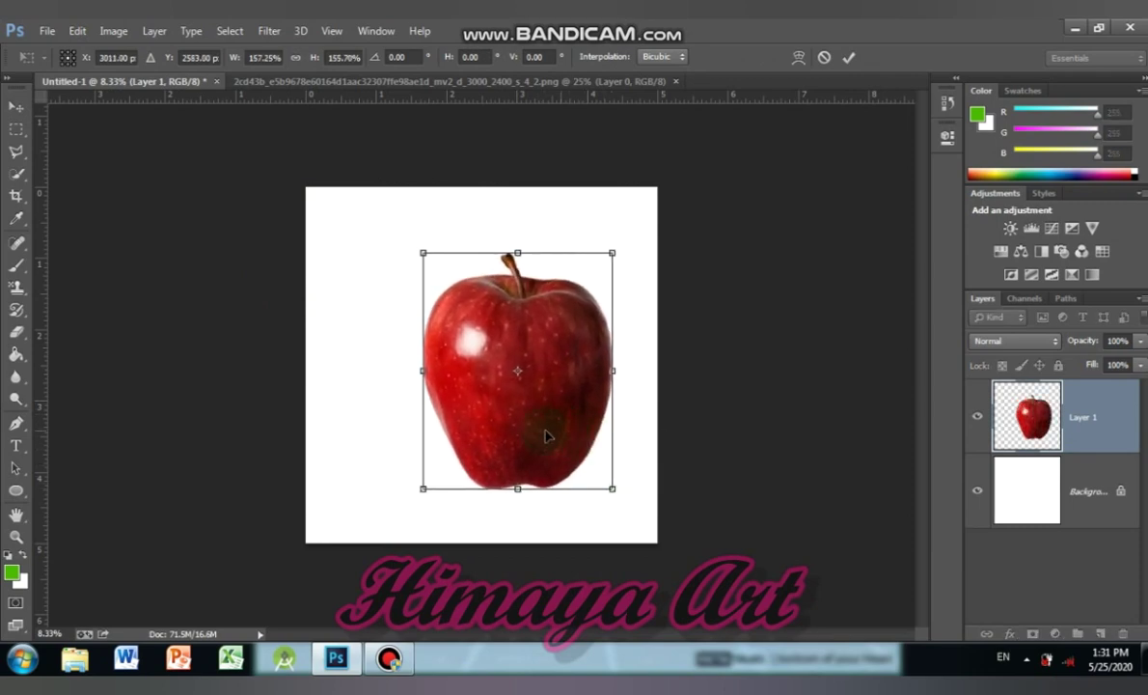
{"action": "left_click_drag", "start_coordinate": [545, 436], "coordinate": [493, 400]}
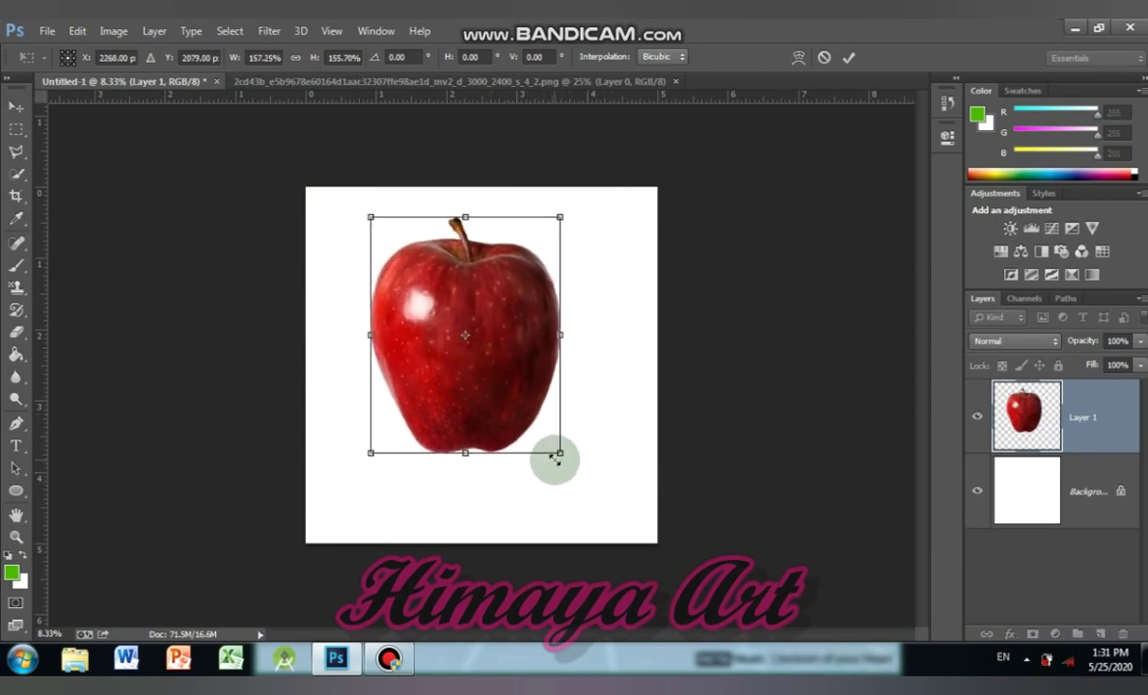
{"action": "left_click_drag", "start_coordinate": [556, 457], "coordinate": [617, 506]}
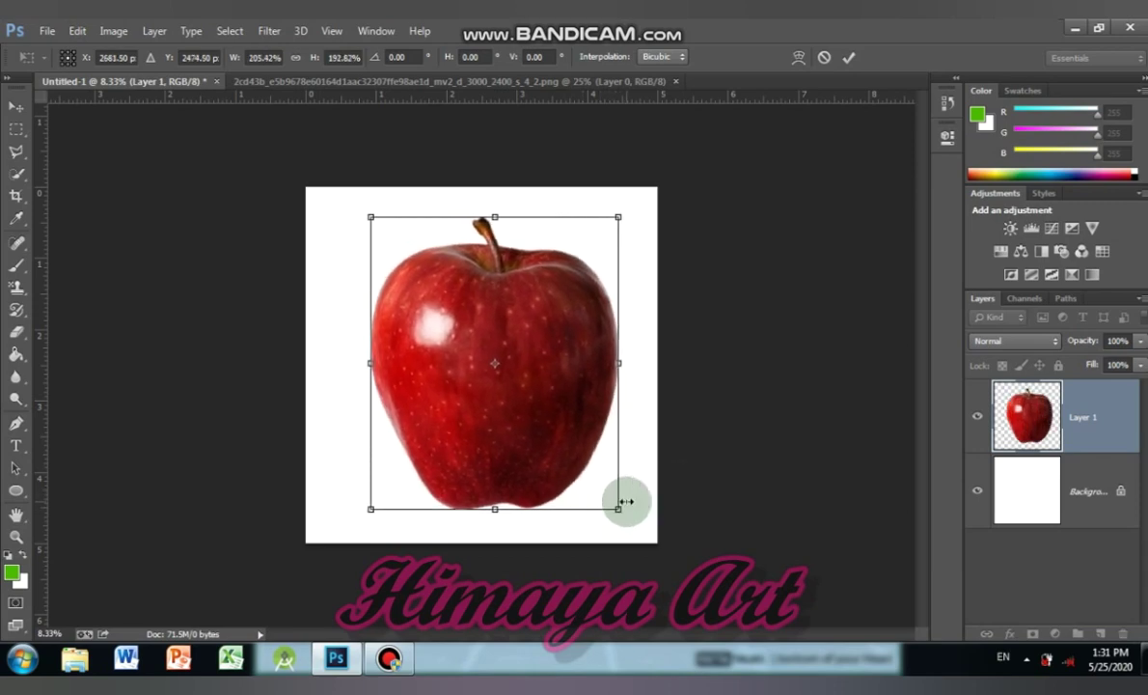
{"action": "key", "text": "Return"}
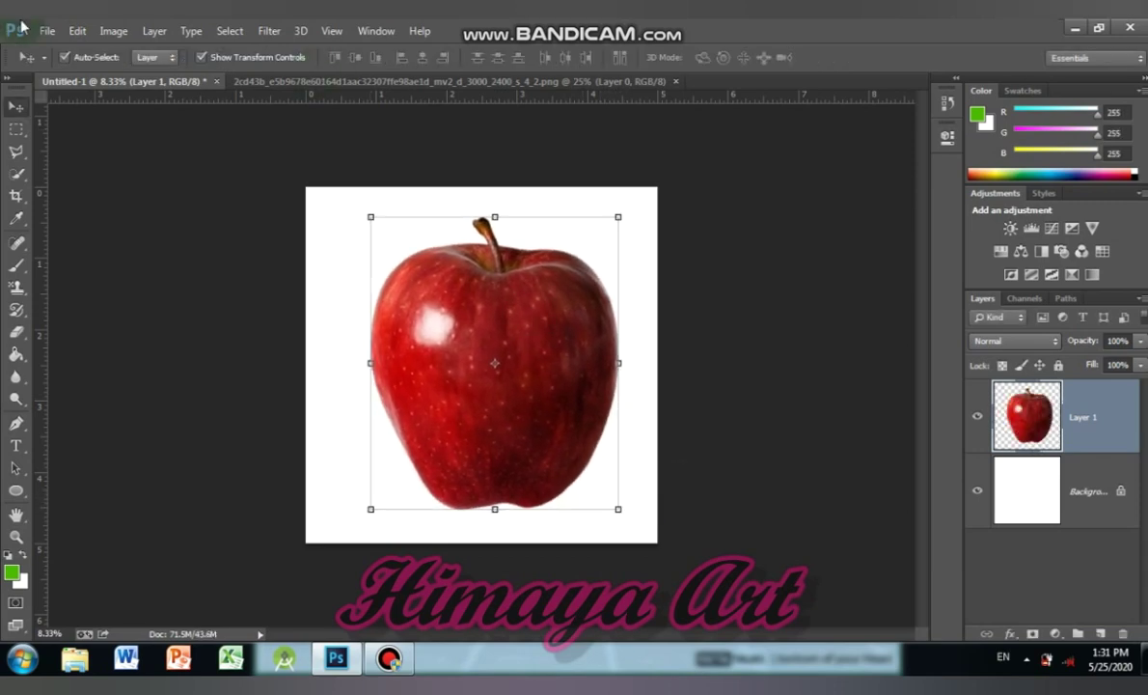
Open the lips photo IMG-20200318-WA0055.jpg.
{"action": "left_click", "coordinate": [48, 31]}
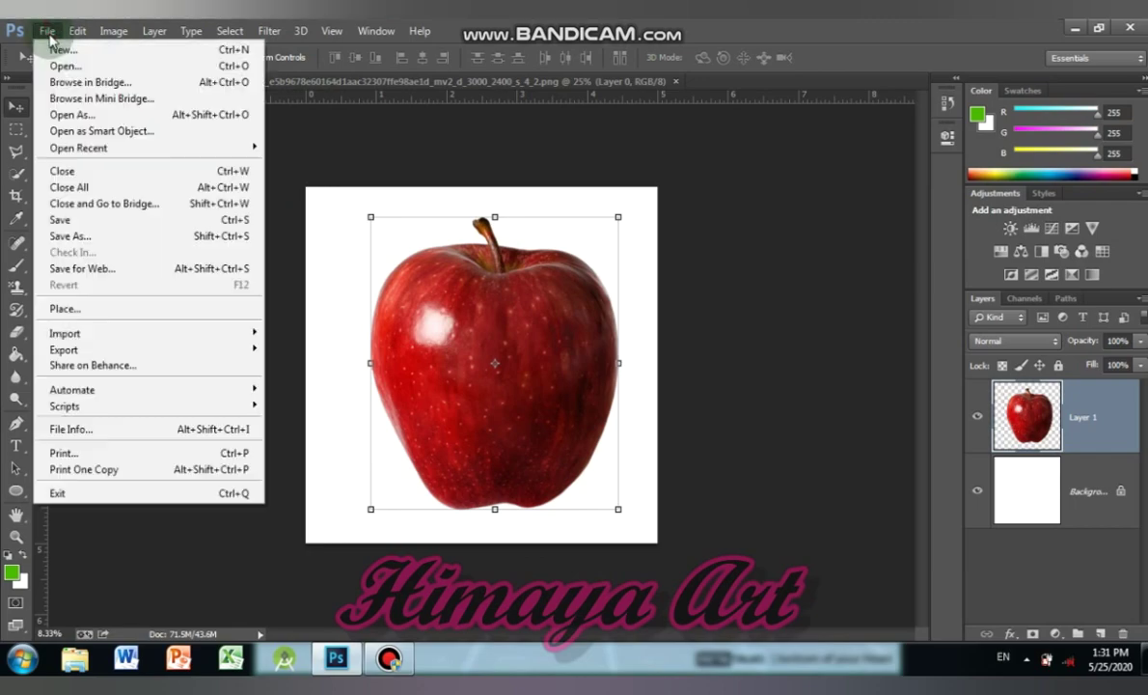
{"action": "left_click", "coordinate": [77, 66]}
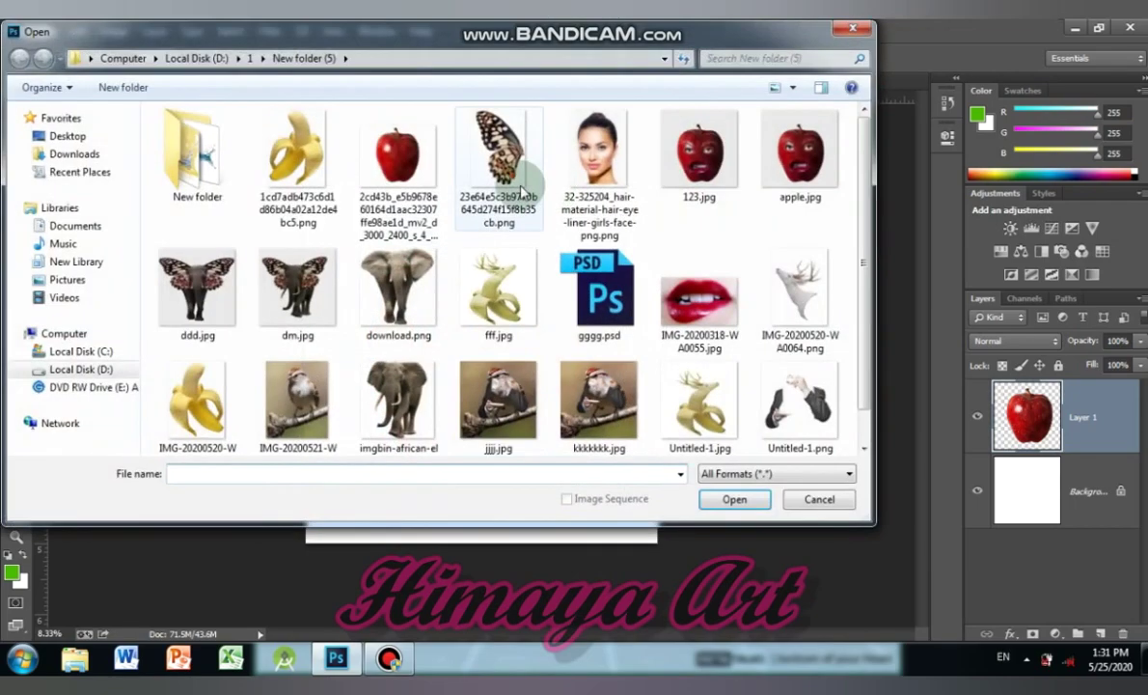
{"action": "left_click", "coordinate": [698, 332]}
{"action": "left_click", "coordinate": [734, 498]}
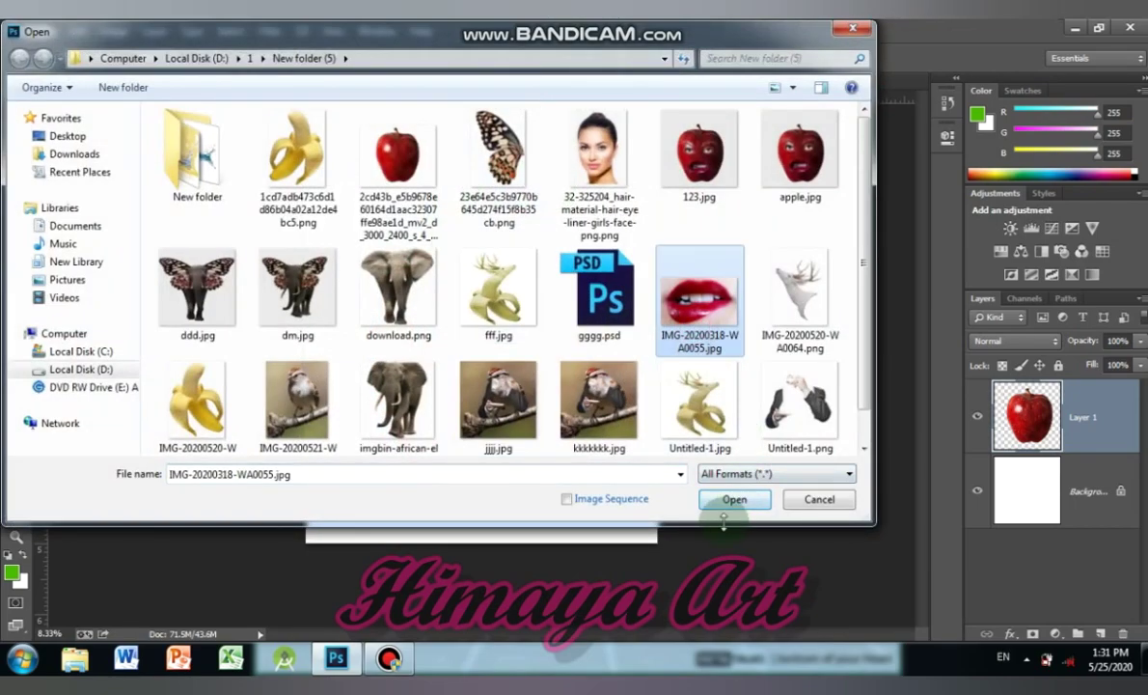
{"action": "left_click", "coordinate": [735, 497]}
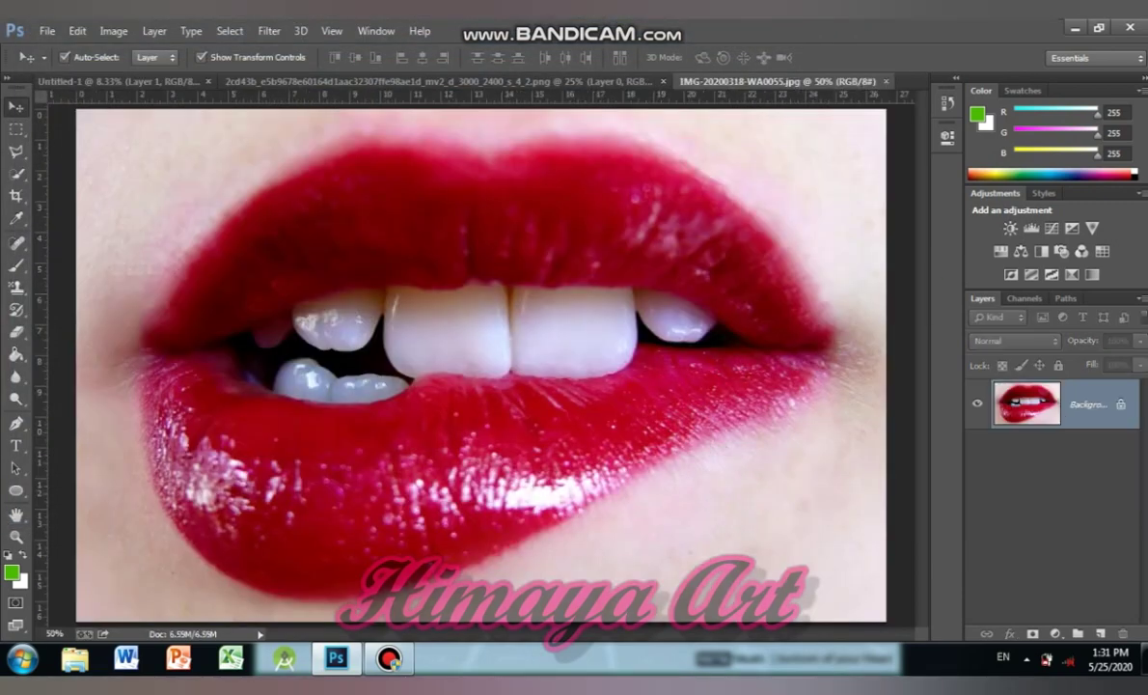
Convert the lips photo's locked Background into editable Layer 0 and drag it toward Untitled-1.
{"action": "left_click", "coordinate": [1105, 418]}
{"action": "double_click", "coordinate": [1105, 417]}
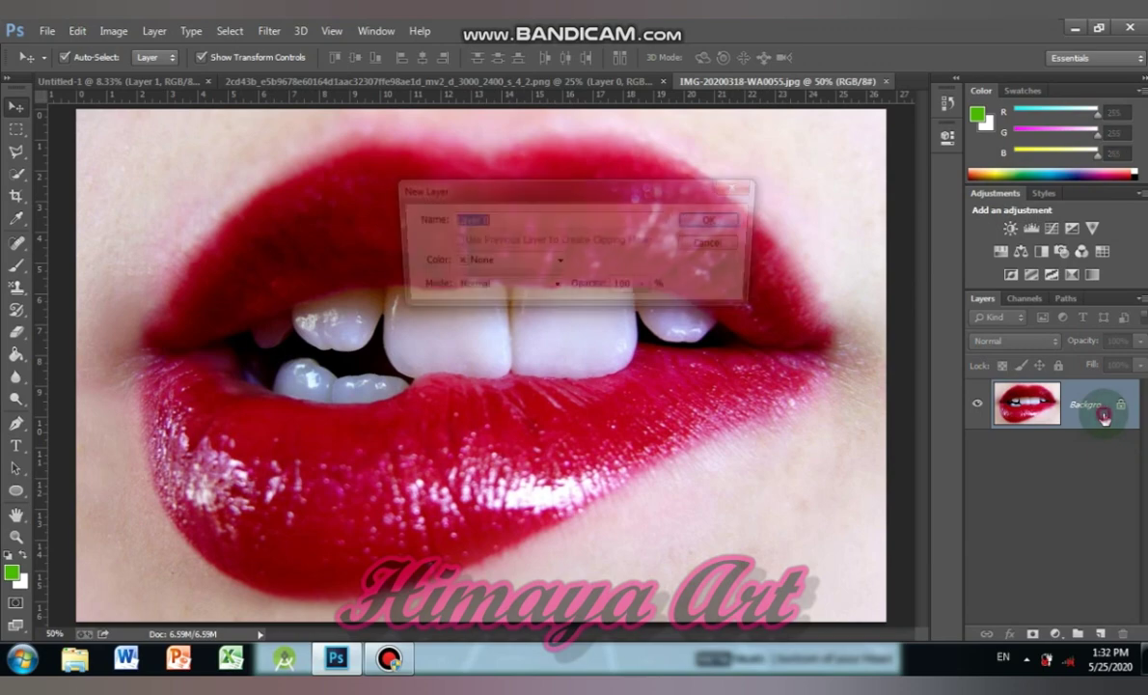
{"action": "left_click", "coordinate": [718, 222]}
{"action": "mouse_move", "coordinate": [521, 372]}
{"action": "left_mouse_down"}
{"action": "mouse_move", "coordinate": [211, 80]}
{"action": "mouse_move", "coordinate": [436, 357]}
{"action": "mouse_move", "coordinate": [513, 415]}
{"action": "left_mouse_up"}
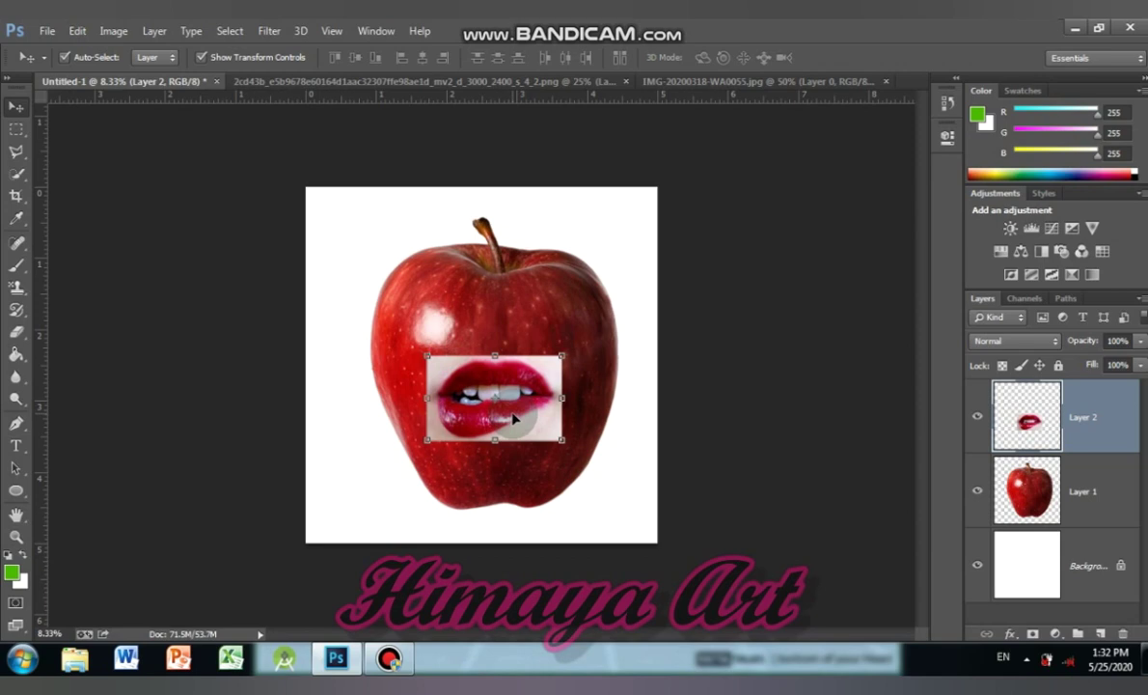
Add a white layer mask to the lips layer, Layer 2.
{"action": "left_click", "coordinate": [1038, 632]}
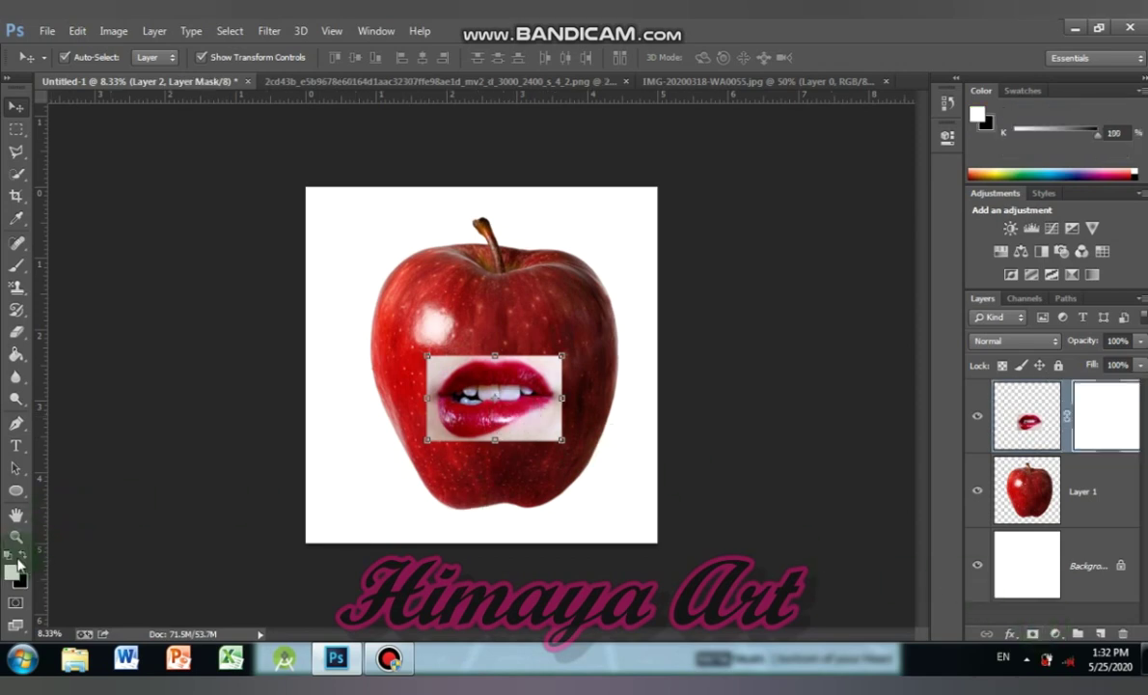
{"action": "left_click", "coordinate": [16, 536]}
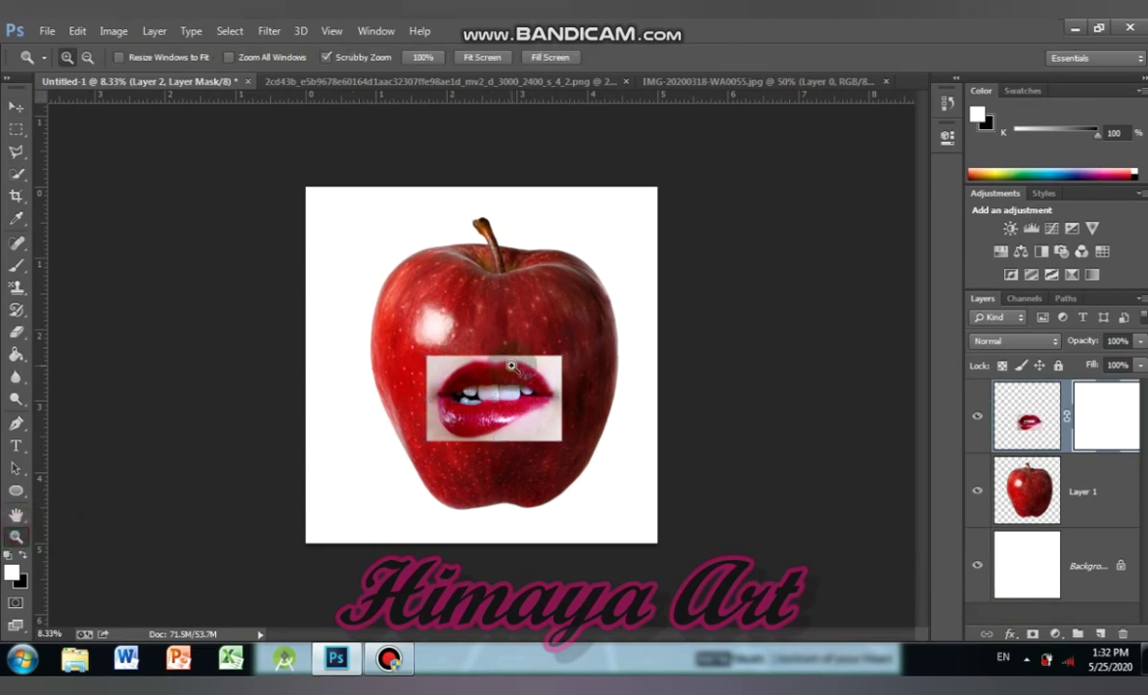
Zoom in on the lips and set the Eraser to a soft round 160 px brush.
{"action": "left_click", "coordinate": [491, 395]}
{"action": "left_click", "coordinate": [491, 395]}
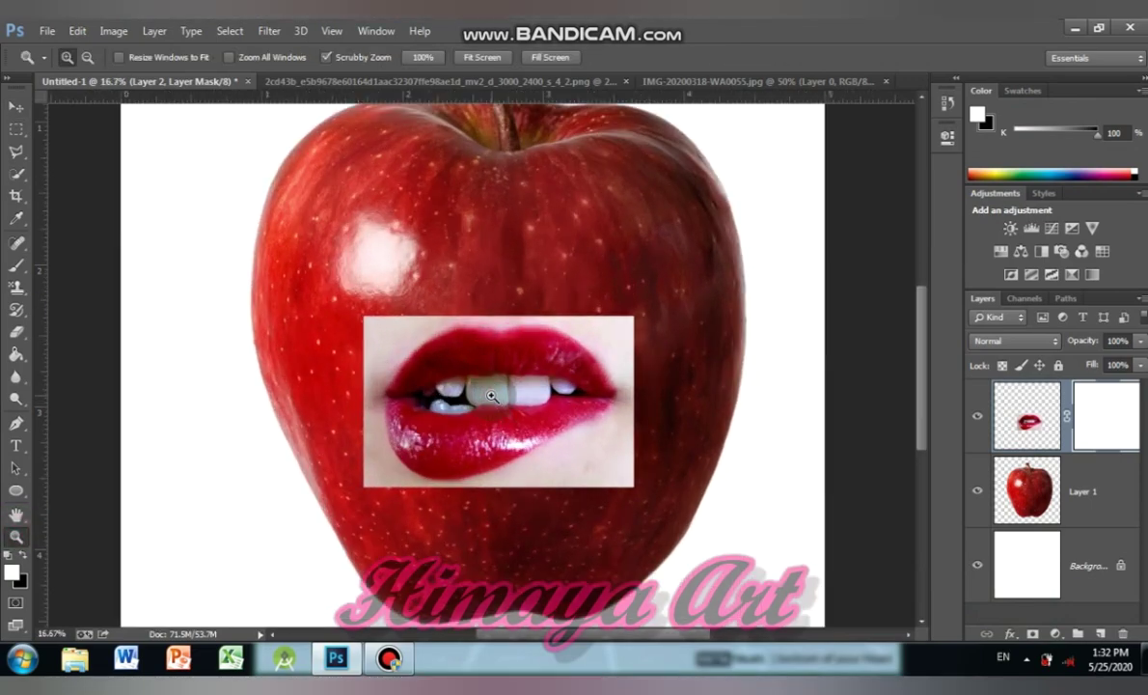
{"action": "left_click", "coordinate": [457, 367]}
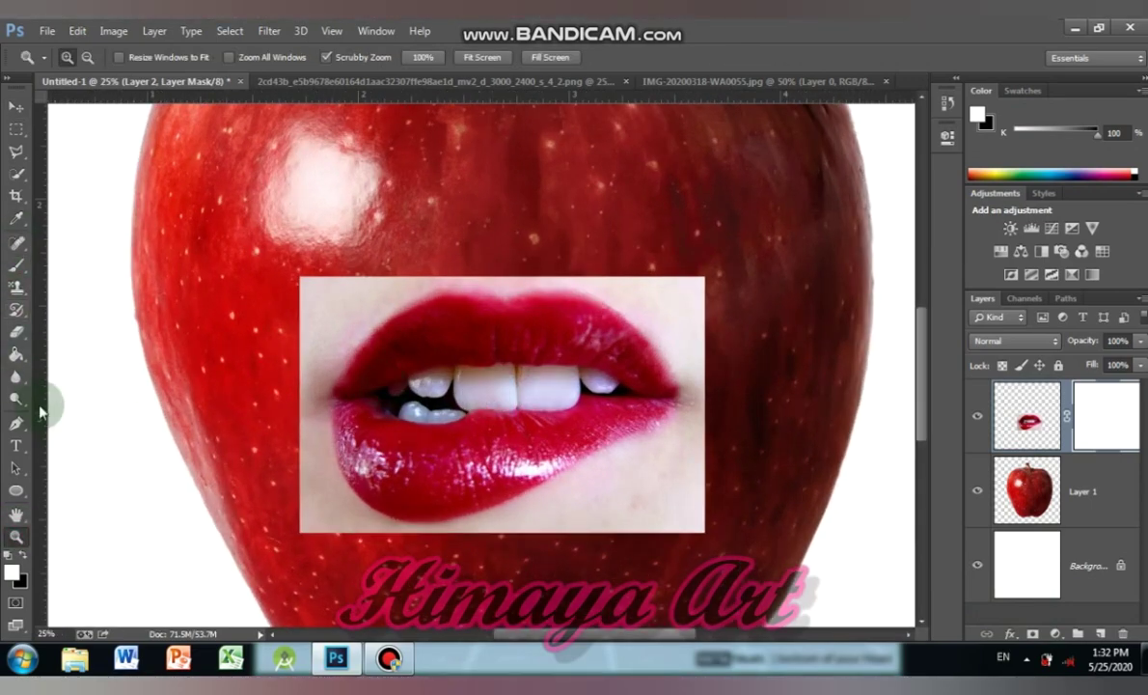
{"action": "left_click", "coordinate": [16, 331]}
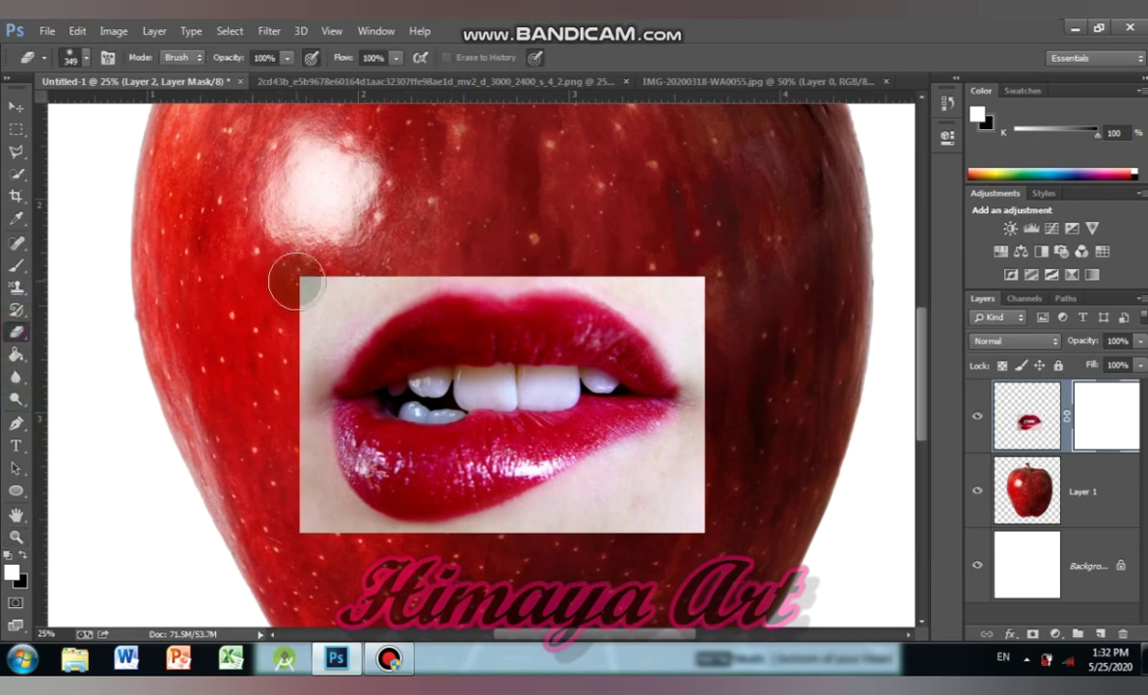
{"action": "left_click", "coordinate": [82, 59]}
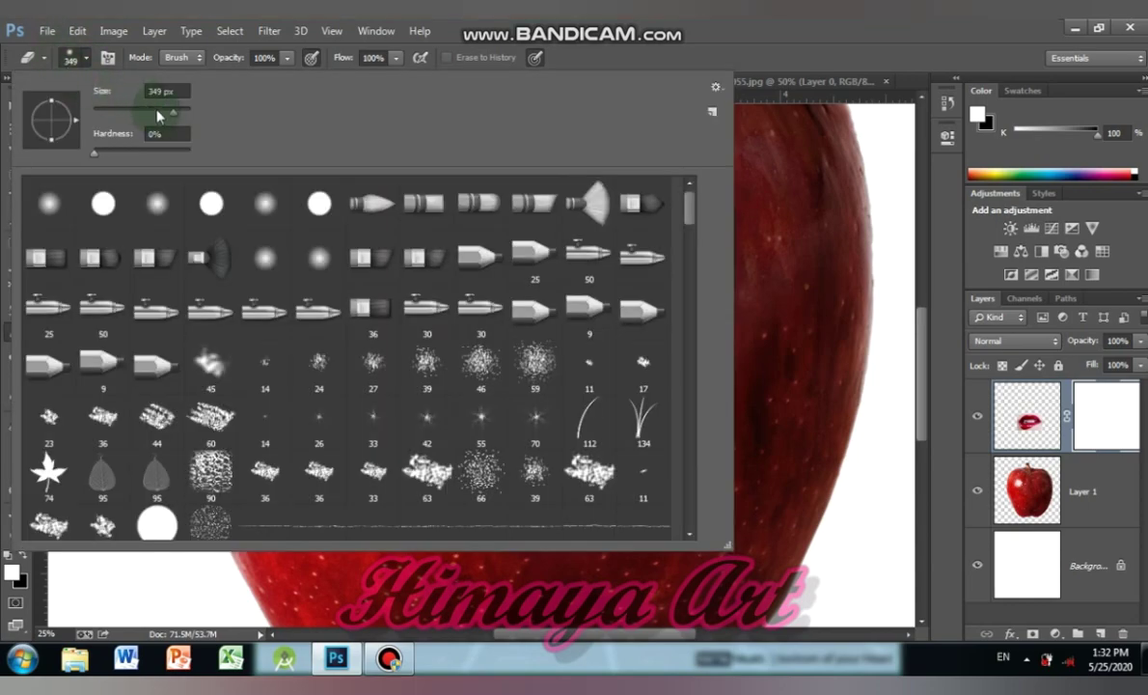
{"action": "left_click_drag", "start_coordinate": [158, 116], "coordinate": [156, 113]}
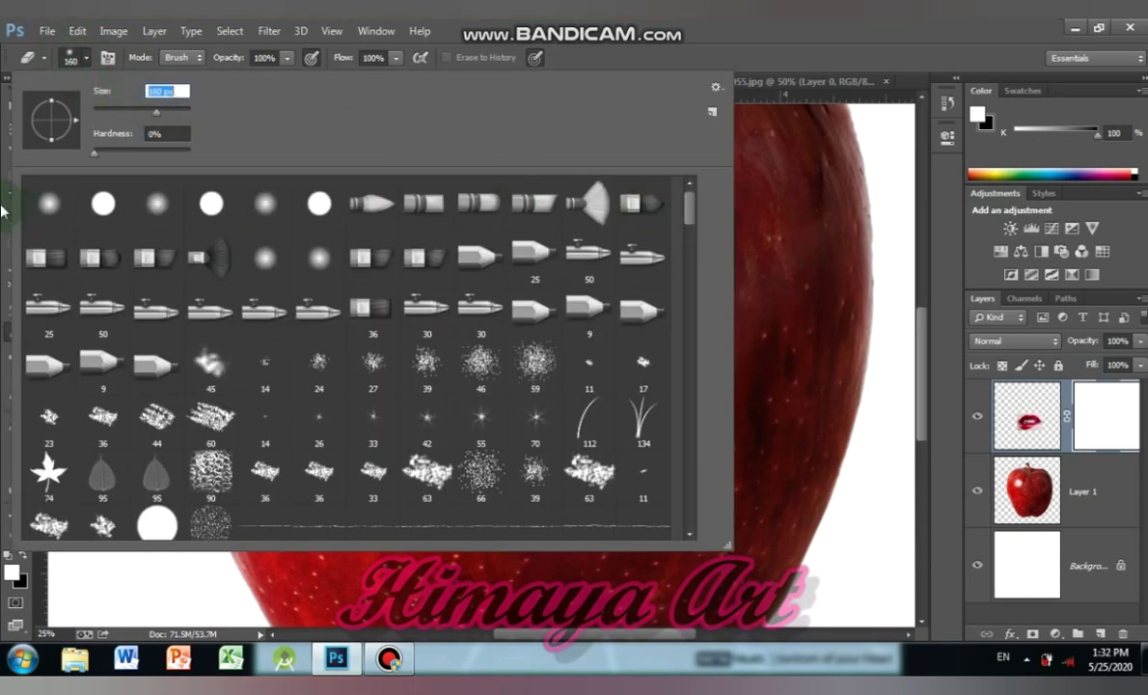
{"action": "left_click", "coordinate": [49, 196]}
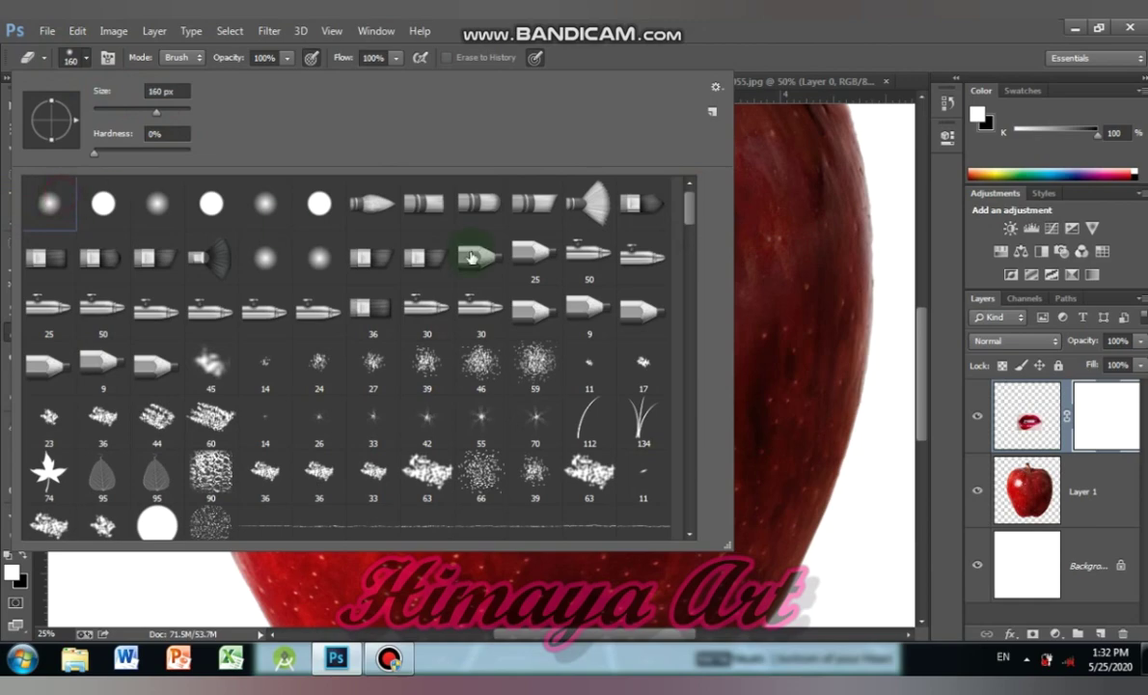
{"action": "left_click", "coordinate": [896, 375]}
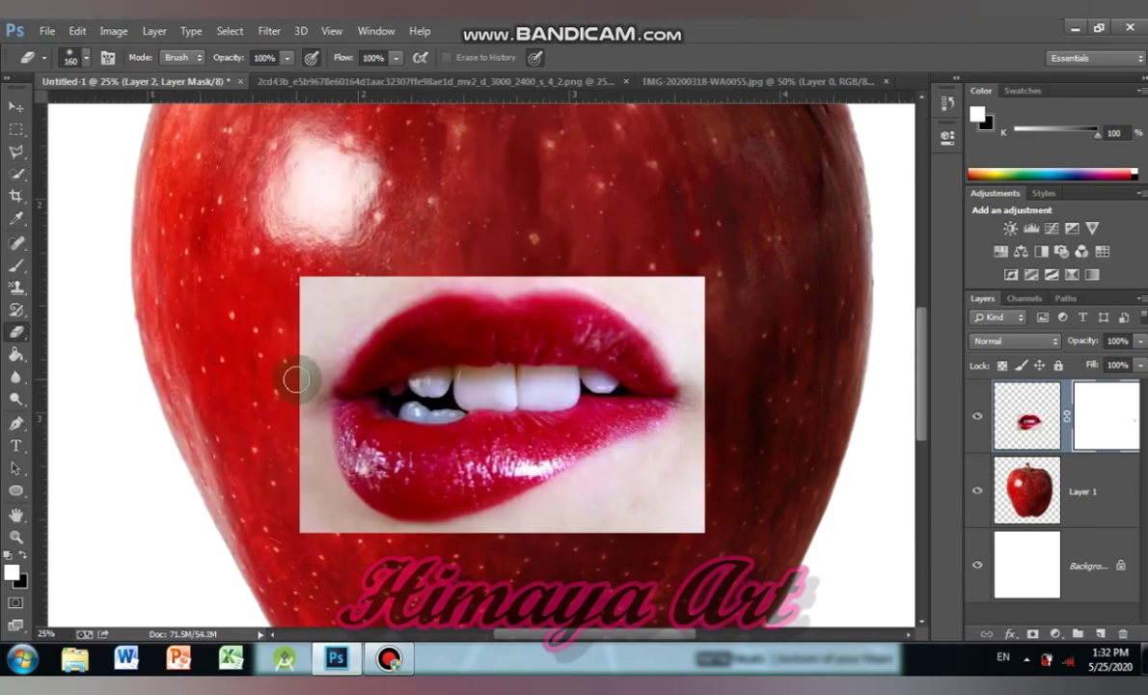
Erase the pale photo edges around the lips: left side, below the lower lip, corners and top strip.
{"action": "left_click", "coordinate": [373, 286]}
{"action": "mouse_move", "coordinate": [316, 328]}
{"action": "left_mouse_down"}
{"action": "mouse_move", "coordinate": [364, 262]}
{"action": "mouse_move", "coordinate": [282, 363]}
{"action": "mouse_move", "coordinate": [302, 286]}
{"action": "mouse_move", "coordinate": [324, 285]}
{"action": "mouse_move", "coordinate": [309, 262]}
{"action": "mouse_move", "coordinate": [287, 320]}
{"action": "mouse_move", "coordinate": [415, 264]}
{"action": "mouse_move", "coordinate": [317, 296]}
{"action": "mouse_move", "coordinate": [361, 302]}
{"action": "mouse_move", "coordinate": [430, 266]}
{"action": "mouse_move", "coordinate": [351, 325]}
{"action": "mouse_move", "coordinate": [324, 362]}
{"action": "mouse_move", "coordinate": [389, 302]}
{"action": "mouse_move", "coordinate": [318, 374]}
{"action": "mouse_move", "coordinate": [361, 302]}
{"action": "mouse_move", "coordinate": [285, 407]}
{"action": "mouse_move", "coordinate": [320, 372]}
{"action": "mouse_move", "coordinate": [313, 410]}
{"action": "mouse_move", "coordinate": [324, 368]}
{"action": "mouse_move", "coordinate": [313, 472]}
{"action": "mouse_move", "coordinate": [328, 384]}
{"action": "mouse_move", "coordinate": [320, 473]}
{"action": "mouse_move", "coordinate": [360, 533]}
{"action": "left_mouse_up"}
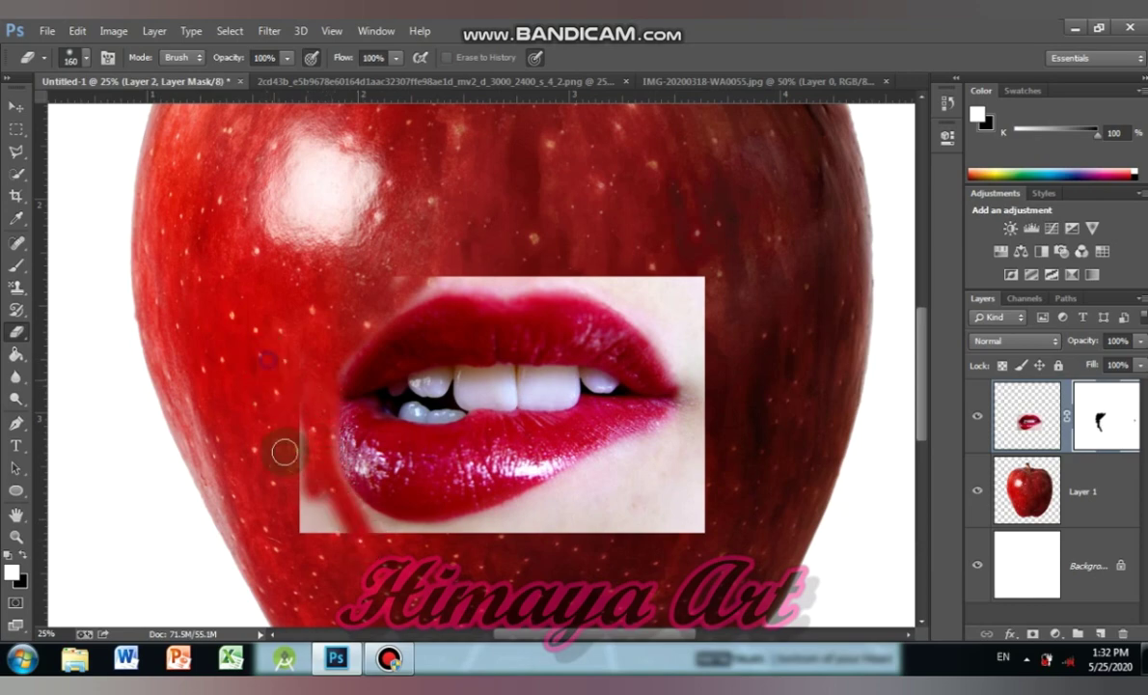
{"action": "mouse_move", "coordinate": [309, 361]}
{"action": "left_mouse_down"}
{"action": "mouse_move", "coordinate": [290, 367]}
{"action": "mouse_move", "coordinate": [333, 520]}
{"action": "mouse_move", "coordinate": [336, 492]}
{"action": "mouse_move", "coordinate": [379, 525]}
{"action": "mouse_move", "coordinate": [442, 546]}
{"action": "mouse_move", "coordinate": [473, 526]}
{"action": "mouse_move", "coordinate": [405, 558]}
{"action": "left_mouse_up"}
{"action": "mouse_move", "coordinate": [488, 522]}
{"action": "left_mouse_down"}
{"action": "mouse_move", "coordinate": [570, 482]}
{"action": "mouse_move", "coordinate": [730, 434]}
{"action": "mouse_move", "coordinate": [641, 482]}
{"action": "mouse_move", "coordinate": [748, 449]}
{"action": "mouse_move", "coordinate": [547, 556]}
{"action": "mouse_move", "coordinate": [633, 523]}
{"action": "mouse_move", "coordinate": [784, 523]}
{"action": "left_mouse_up"}
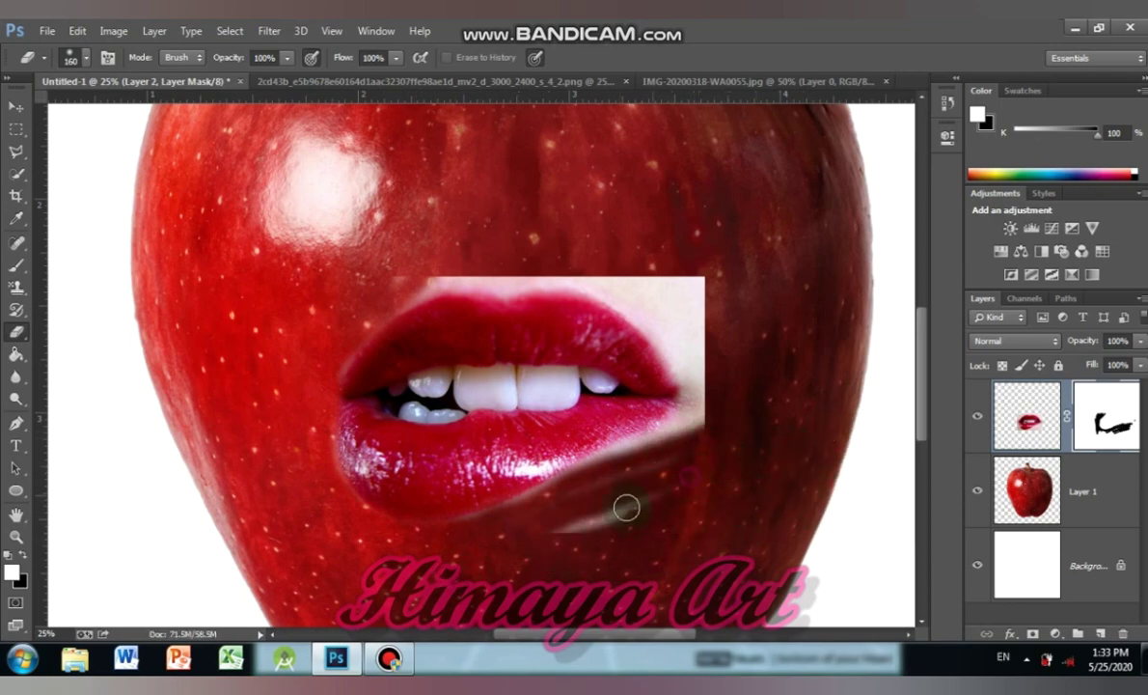
{"action": "left_click_drag", "start_coordinate": [626, 507], "coordinate": [719, 494]}
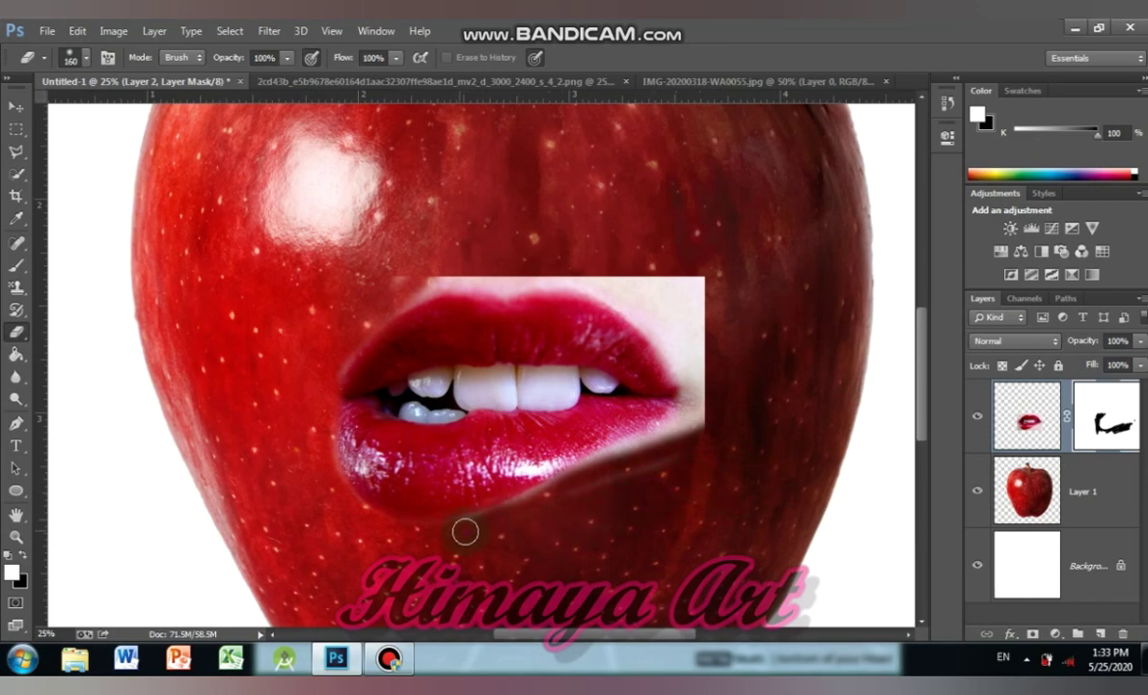
{"action": "mouse_move", "coordinate": [586, 479]}
{"action": "left_mouse_down"}
{"action": "mouse_move", "coordinate": [737, 394]}
{"action": "mouse_move", "coordinate": [637, 467]}
{"action": "left_mouse_up"}
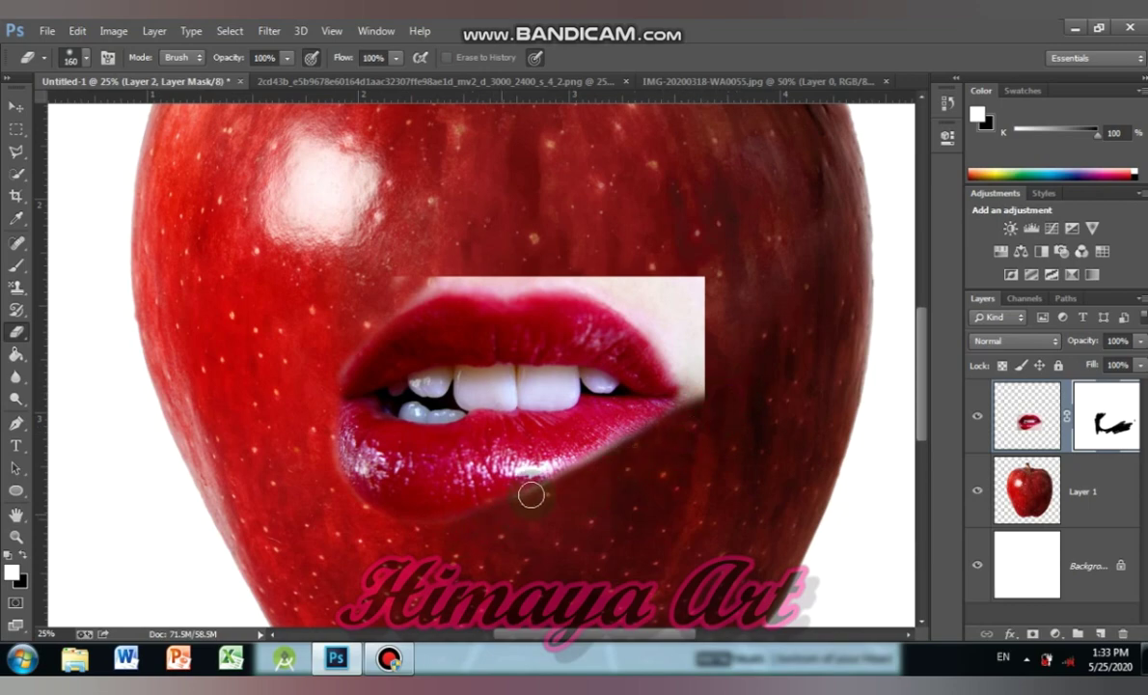
{"action": "left_click_drag", "start_coordinate": [552, 487], "coordinate": [591, 470]}
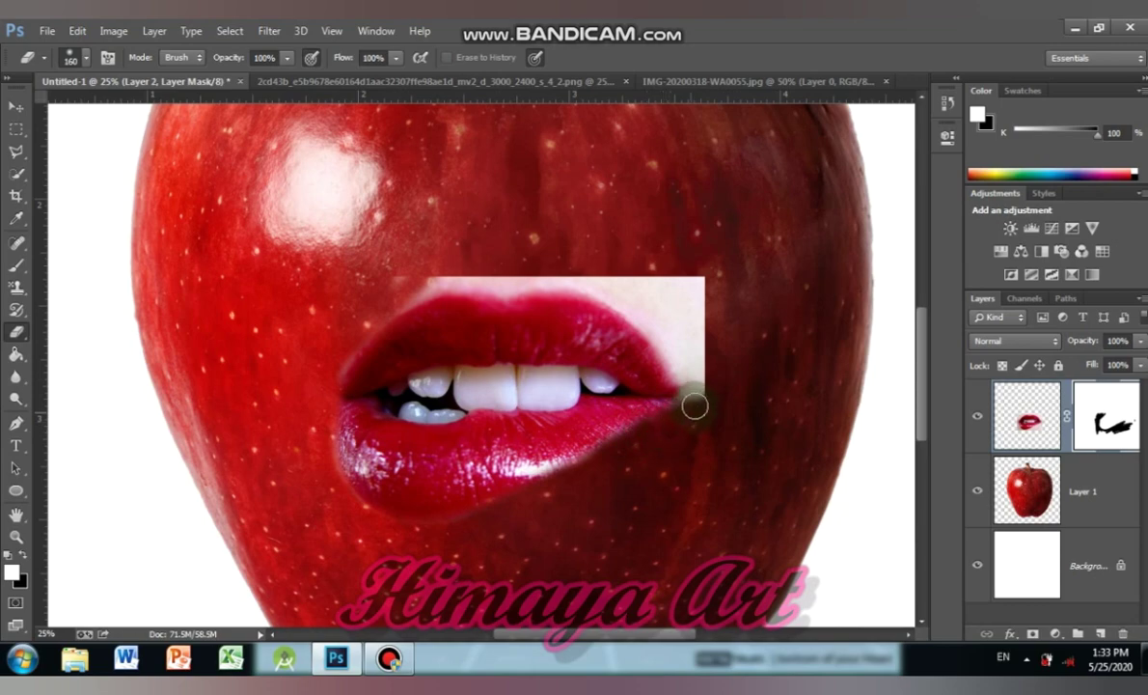
{"action": "left_click_drag", "start_coordinate": [687, 390], "coordinate": [675, 378]}
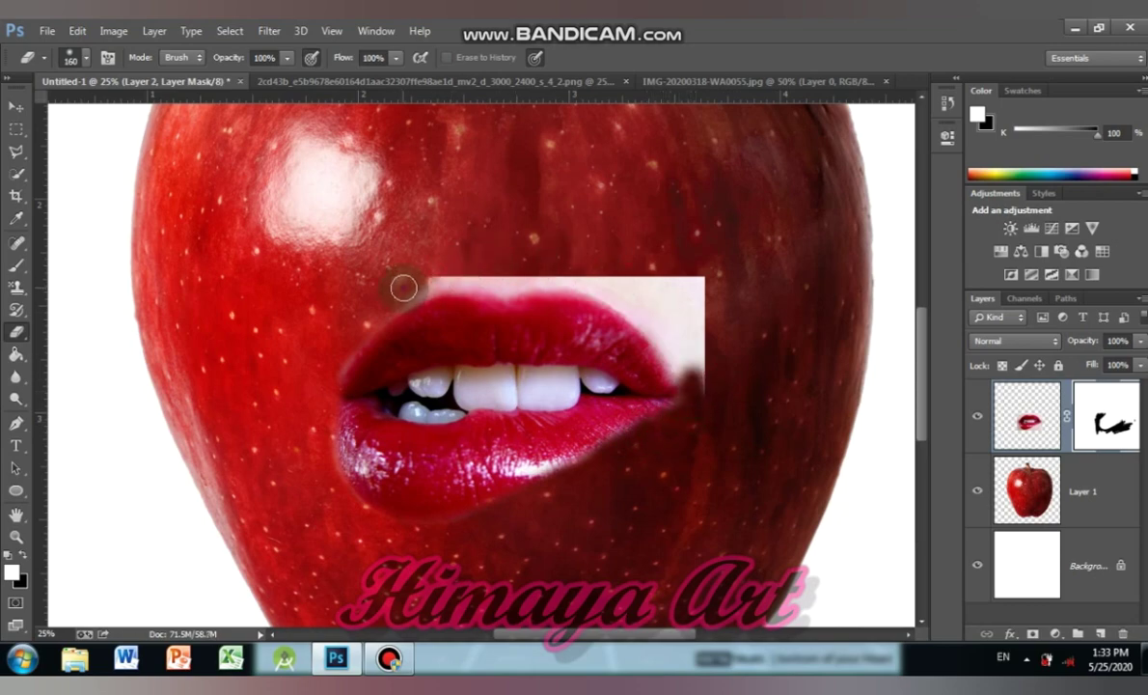
{"action": "mouse_move", "coordinate": [403, 286]}
{"action": "left_mouse_down"}
{"action": "mouse_move", "coordinate": [608, 282]}
{"action": "mouse_move", "coordinate": [733, 316]}
{"action": "mouse_move", "coordinate": [610, 290]}
{"action": "mouse_move", "coordinate": [675, 333]}
{"action": "mouse_move", "coordinate": [687, 362]}
{"action": "mouse_move", "coordinate": [706, 305]}
{"action": "left_mouse_up"}
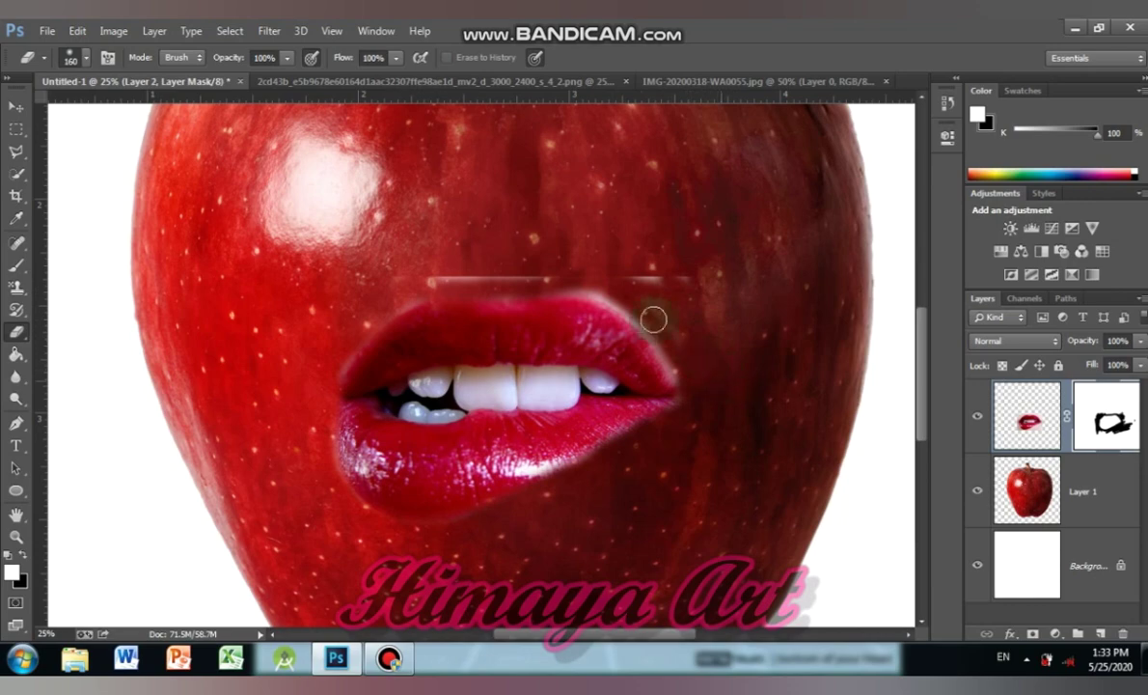
{"action": "mouse_move", "coordinate": [653, 320]}
{"action": "left_mouse_down"}
{"action": "mouse_move", "coordinate": [579, 290]}
{"action": "mouse_move", "coordinate": [616, 298]}
{"action": "left_mouse_up"}
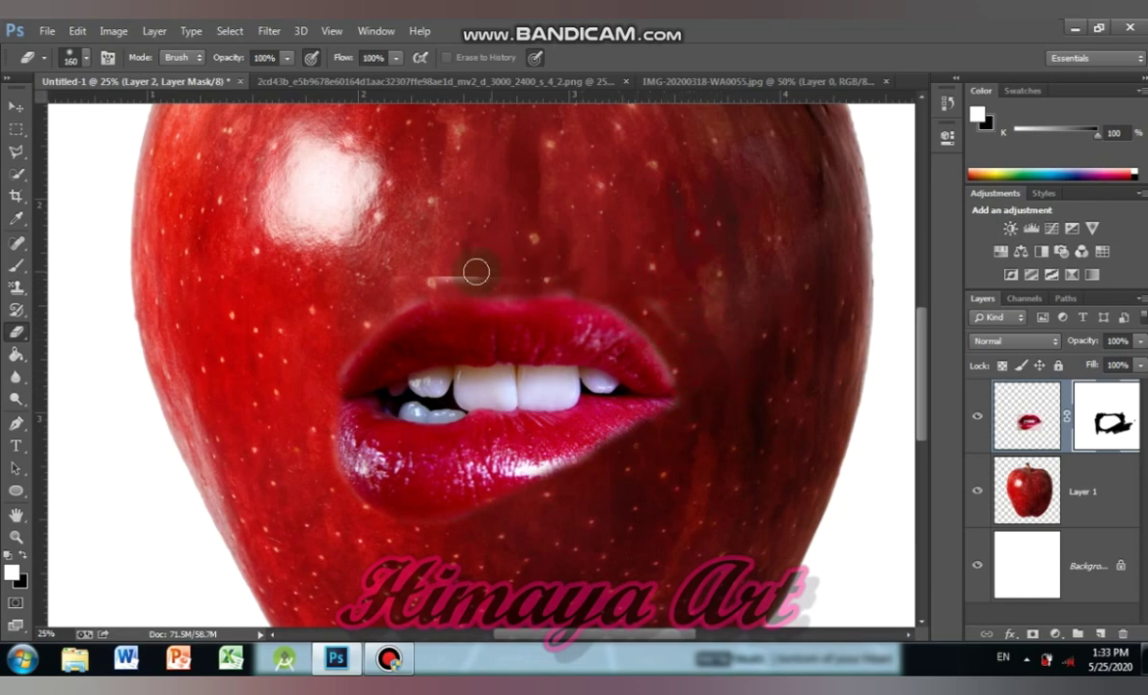
{"action": "mouse_move", "coordinate": [609, 288]}
{"action": "left_mouse_down"}
{"action": "mouse_move", "coordinate": [471, 275]}
{"action": "mouse_move", "coordinate": [415, 290]}
{"action": "mouse_move", "coordinate": [429, 289]}
{"action": "left_mouse_up"}
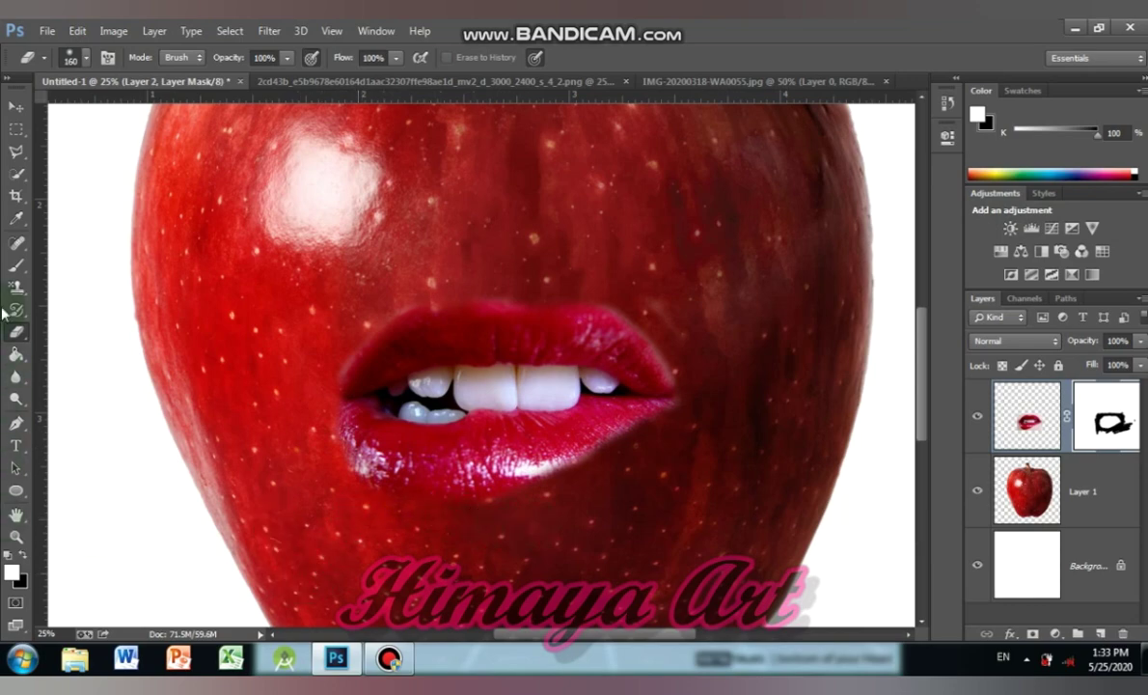
Nudge the lips layer slightly left and down with the Move tool.
{"action": "left_click", "coordinate": [17, 106]}
{"action": "mouse_move", "coordinate": [539, 395]}
{"action": "left_mouse_down"}
{"action": "mouse_move", "coordinate": [472, 416]}
{"action": "mouse_move", "coordinate": [513, 398]}
{"action": "left_mouse_up"}
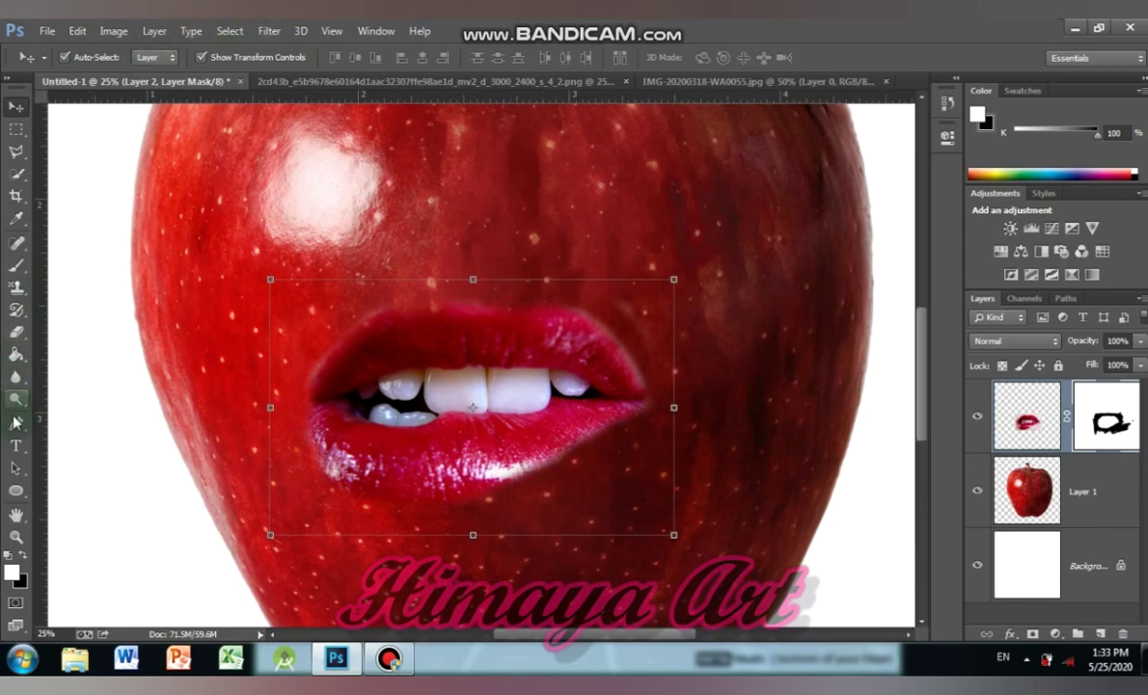
{"action": "left_click", "coordinate": [16, 331]}
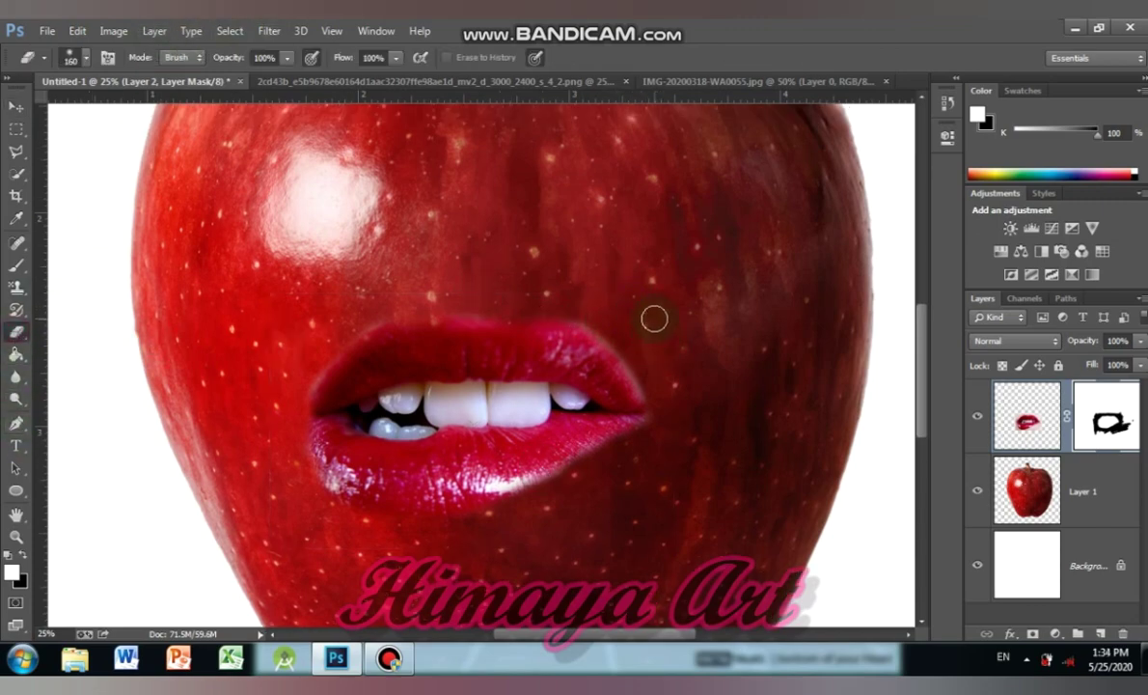
Paint black on the mask along the lower lip and near the upper lip, then restore the lower lip edge in white.
{"action": "scroll", "coordinate": [656, 309], "scroll_direction": "up", "scroll_amount": 2}
{"action": "scroll", "coordinate": [656, 290], "scroll_direction": "up", "scroll_amount": 3}
{"action": "scroll", "coordinate": [656, 276], "scroll_direction": "down", "scroll_amount": 2}
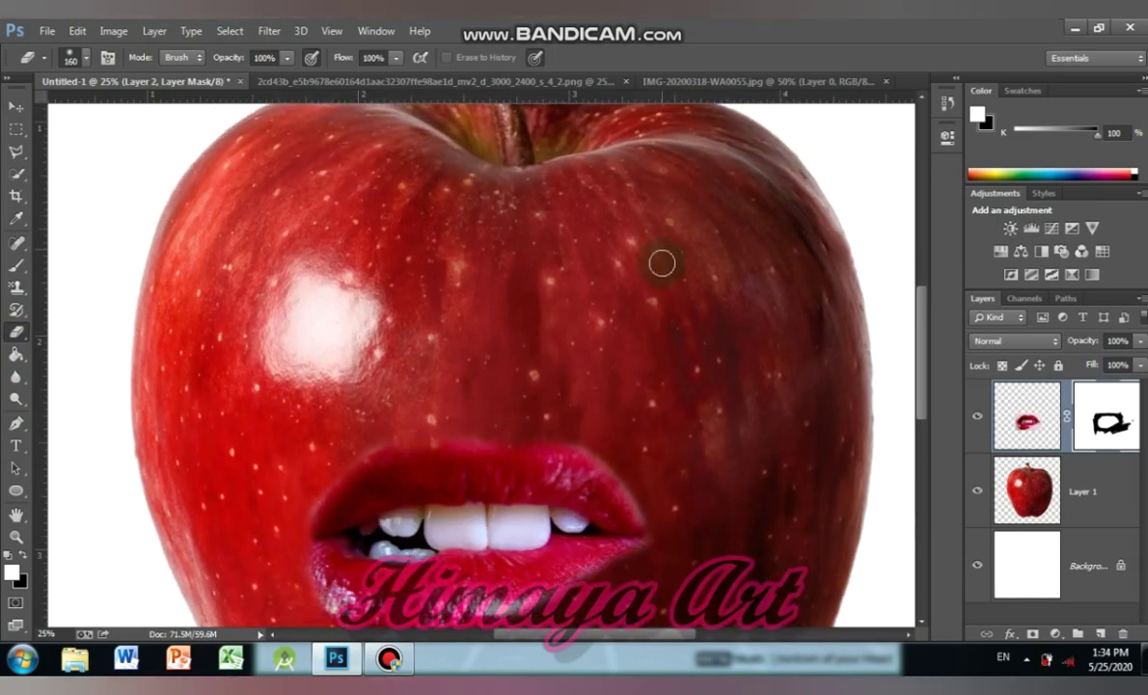
{"action": "scroll", "coordinate": [663, 266], "scroll_direction": "down", "scroll_amount": 2}
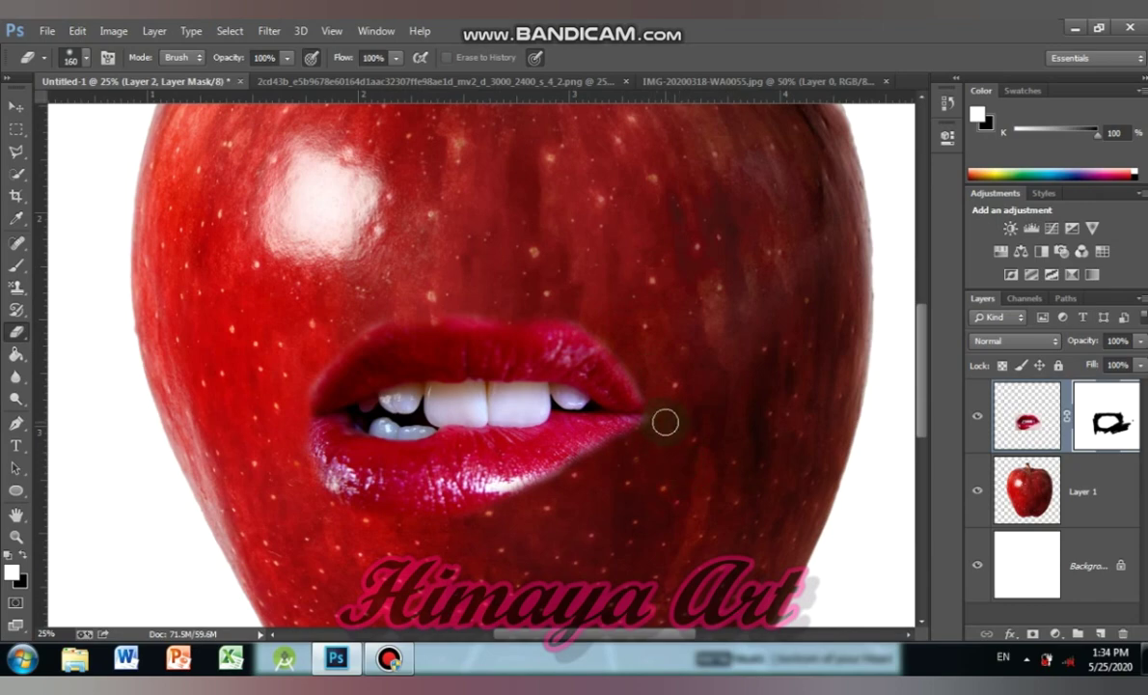
{"action": "left_click", "coordinate": [23, 556]}
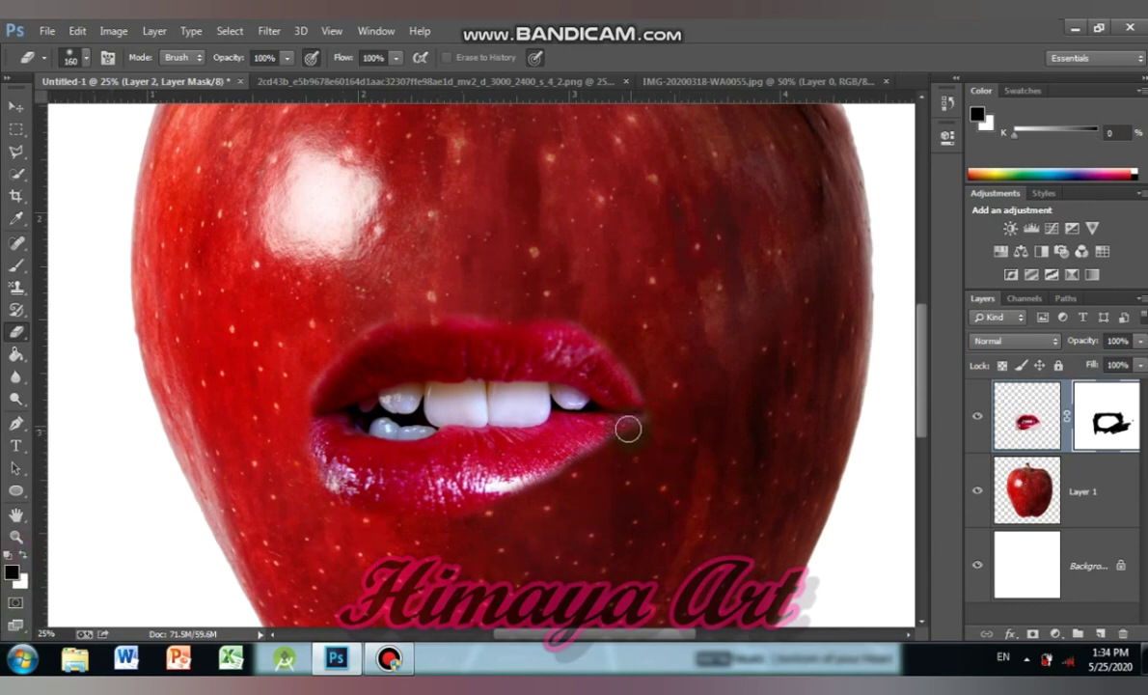
{"action": "mouse_move", "coordinate": [616, 437]}
{"action": "left_mouse_down"}
{"action": "mouse_move", "coordinate": [520, 476]}
{"action": "mouse_move", "coordinate": [432, 485]}
{"action": "mouse_move", "coordinate": [488, 492]}
{"action": "left_mouse_up"}
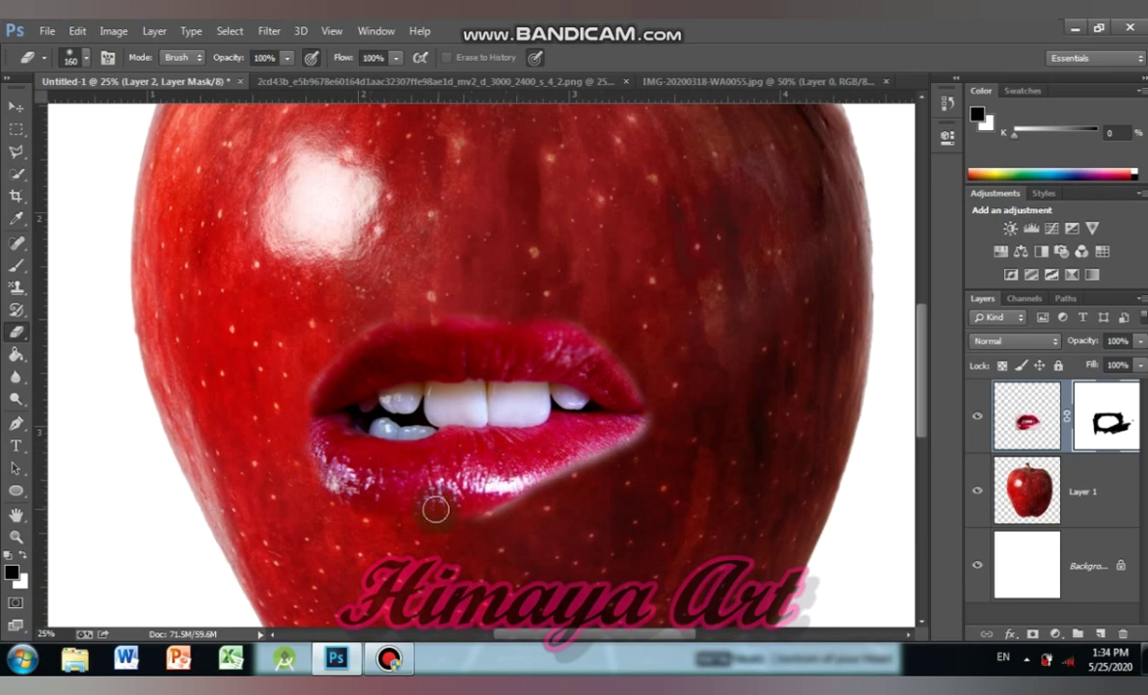
{"action": "left_click", "coordinate": [437, 353]}
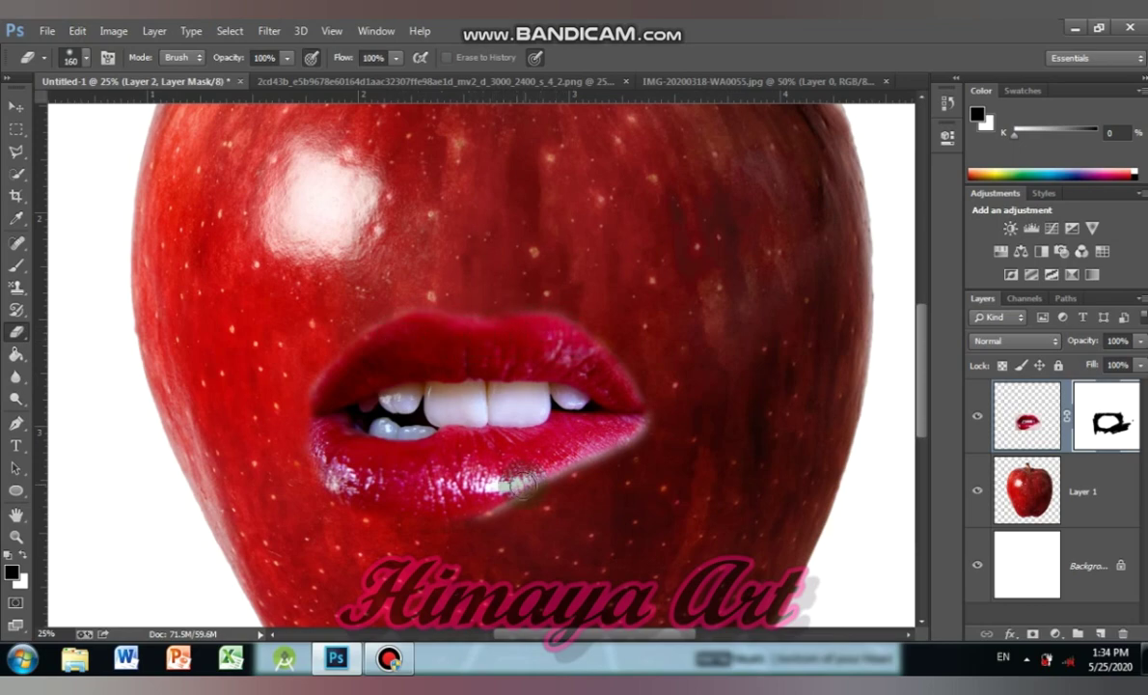
{"action": "left_click", "coordinate": [22, 558]}
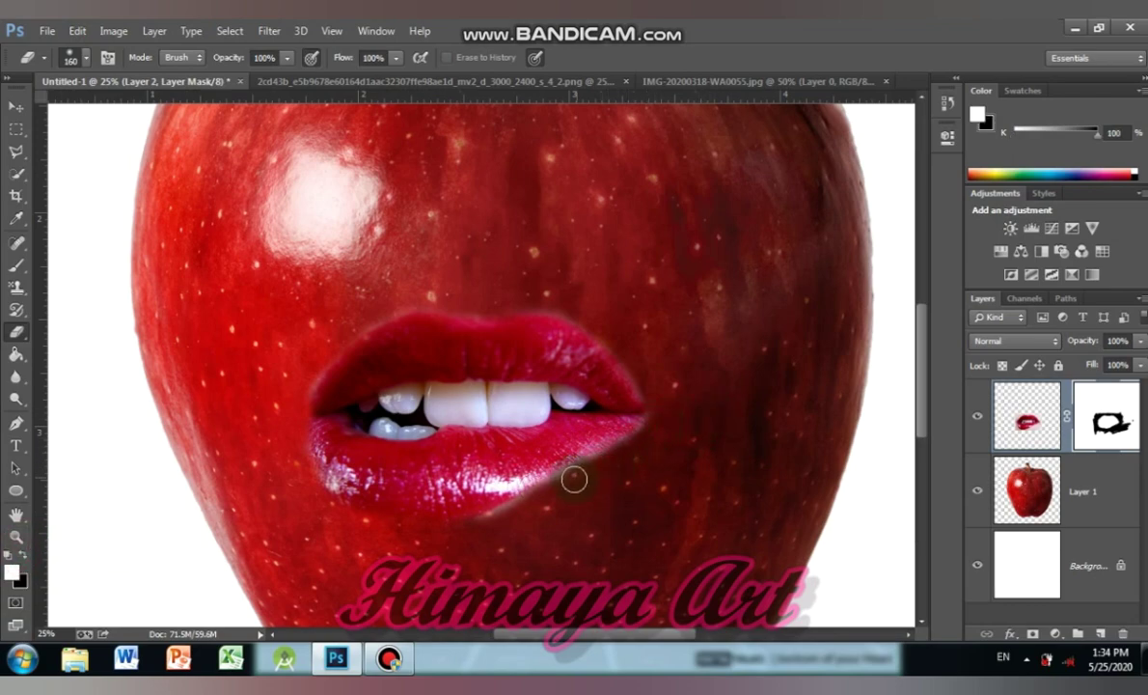
{"action": "left_click_drag", "start_coordinate": [574, 480], "coordinate": [520, 504]}
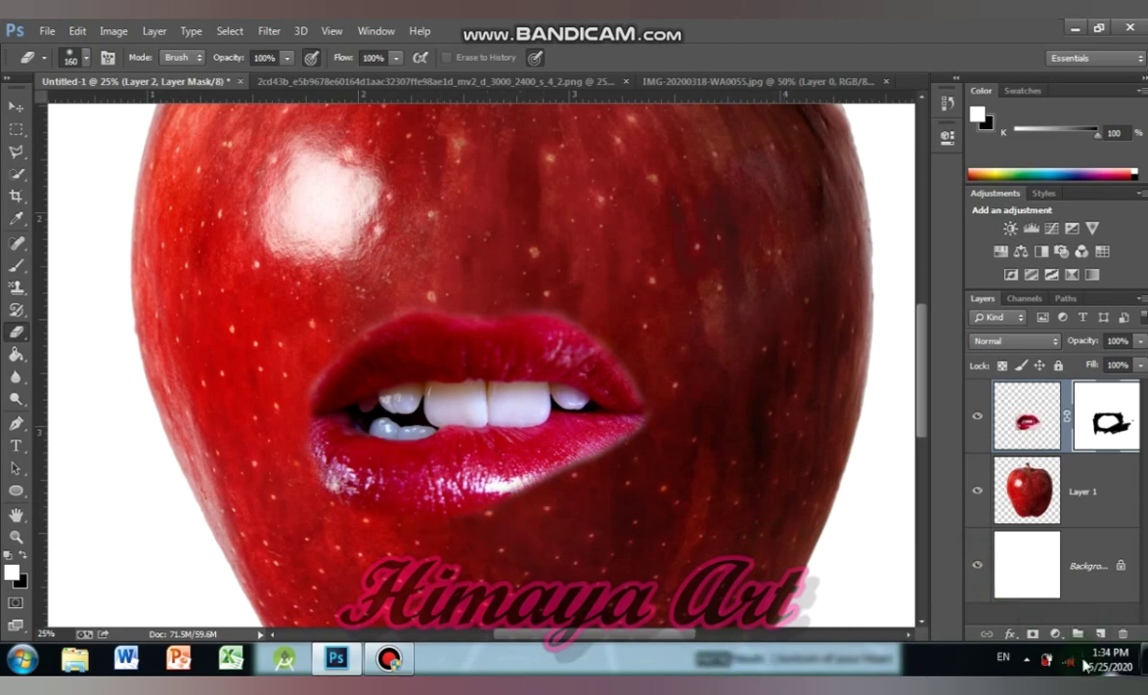
Add a Curves 1 adjustment layer with the midpoint pulled slightly down to darken the image.
{"action": "left_click", "coordinate": [1054, 633]}
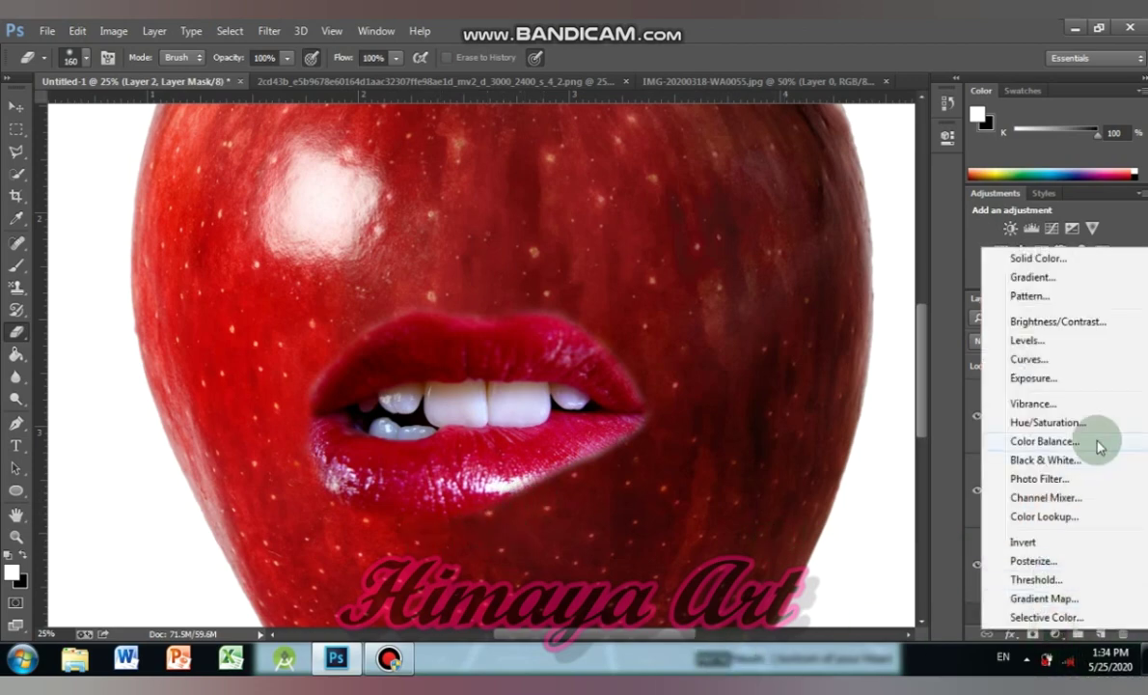
{"action": "left_click", "coordinate": [1028, 359]}
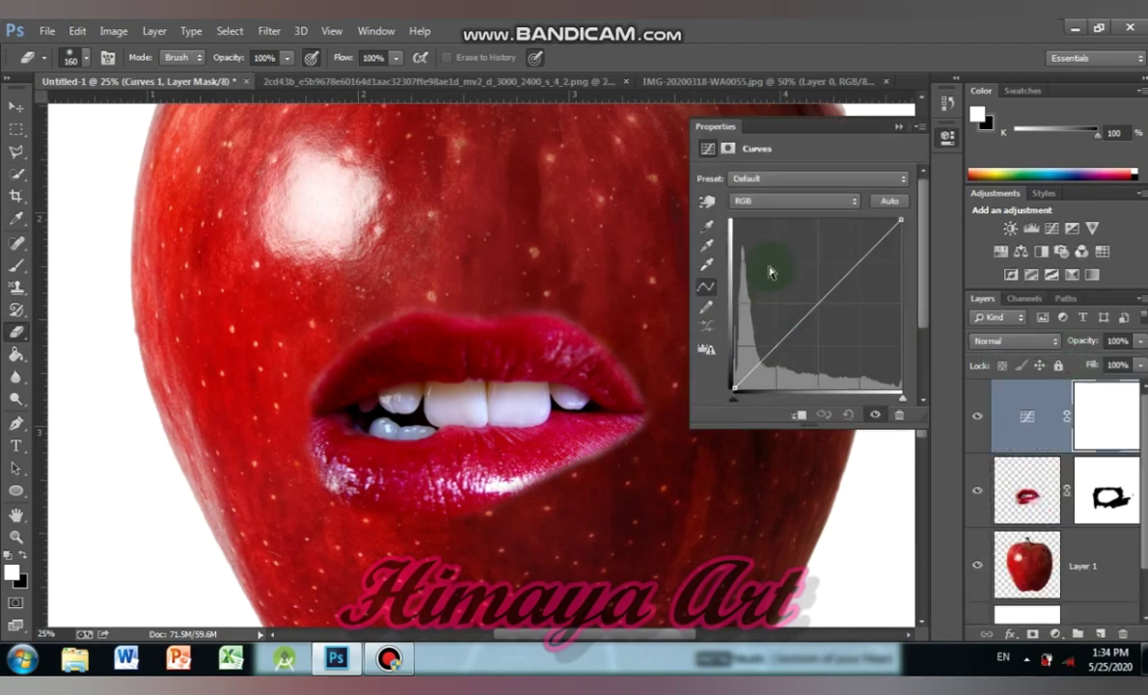
{"action": "left_click_drag", "start_coordinate": [826, 298], "coordinate": [829, 309]}
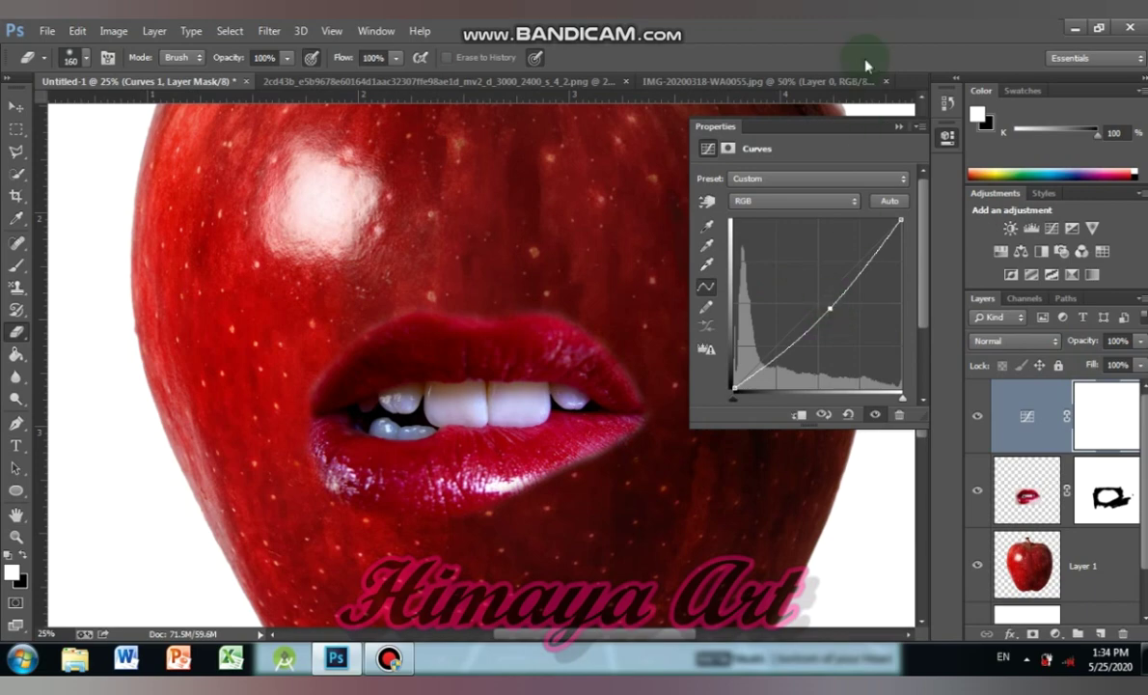
{"action": "left_click", "coordinate": [897, 113]}
{"action": "left_click", "coordinate": [898, 126]}
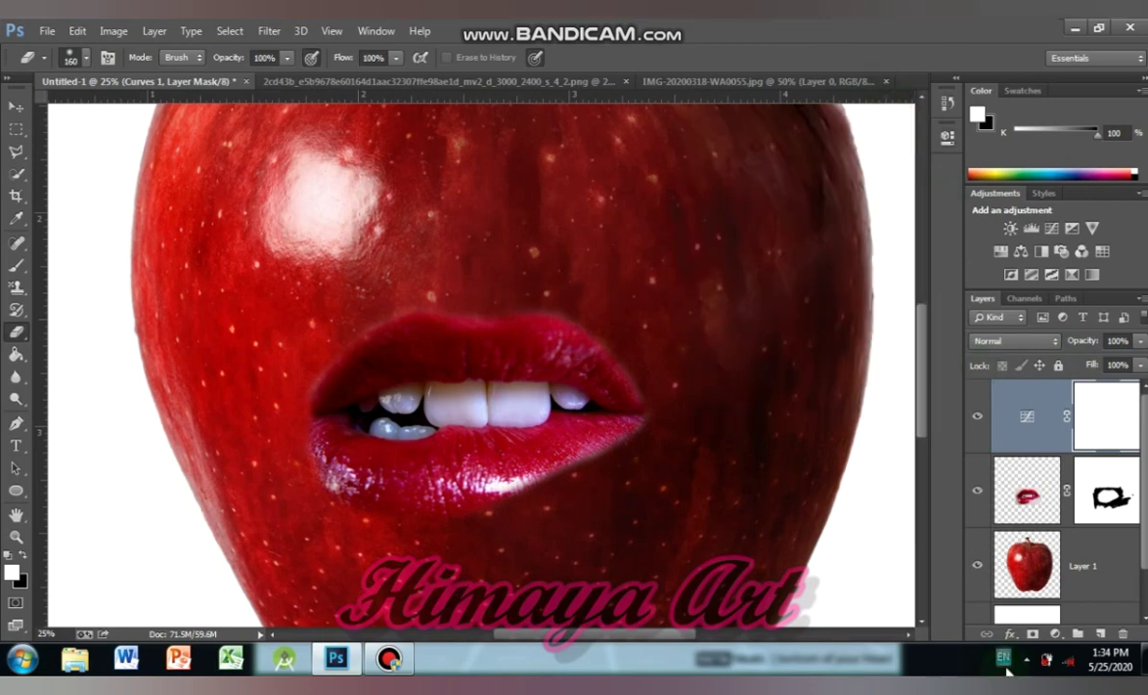
{"action": "left_click", "coordinate": [1054, 634]}
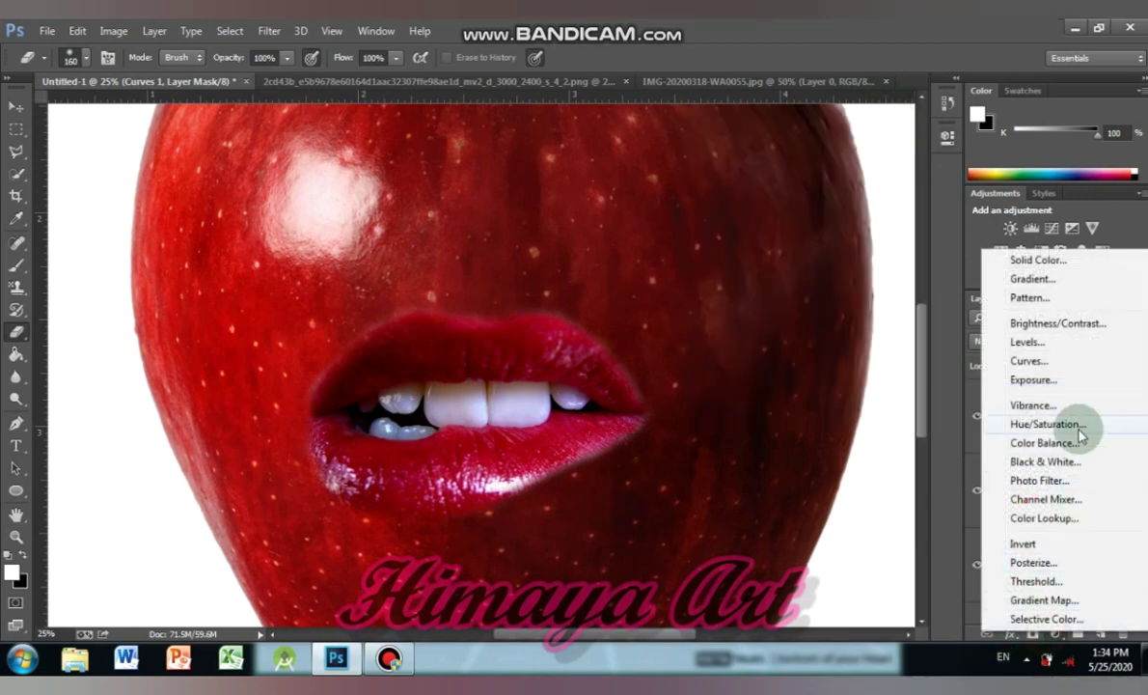
Add a Hue/Saturation adjustment layer and trial an extreme hue of -180, checking the lips up close.
{"action": "left_click", "coordinate": [1079, 430]}
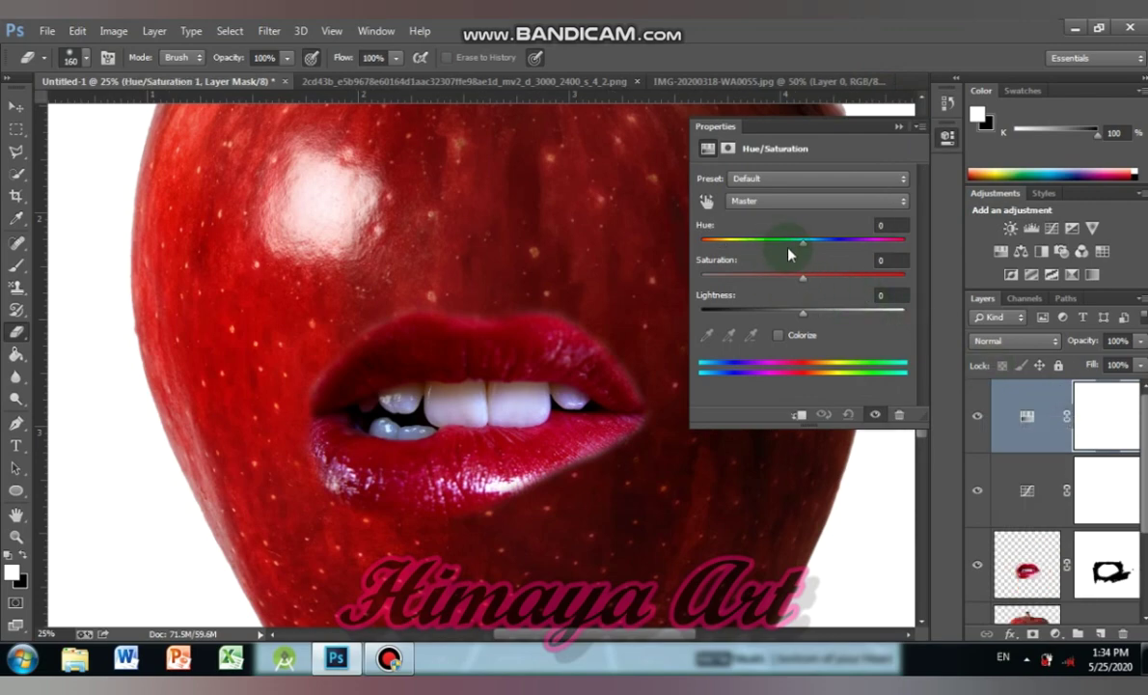
{"action": "mouse_move", "coordinate": [802, 242]}
{"action": "left_mouse_down"}
{"action": "mouse_move", "coordinate": [700, 244]}
{"action": "mouse_move", "coordinate": [707, 256]}
{"action": "left_mouse_up"}
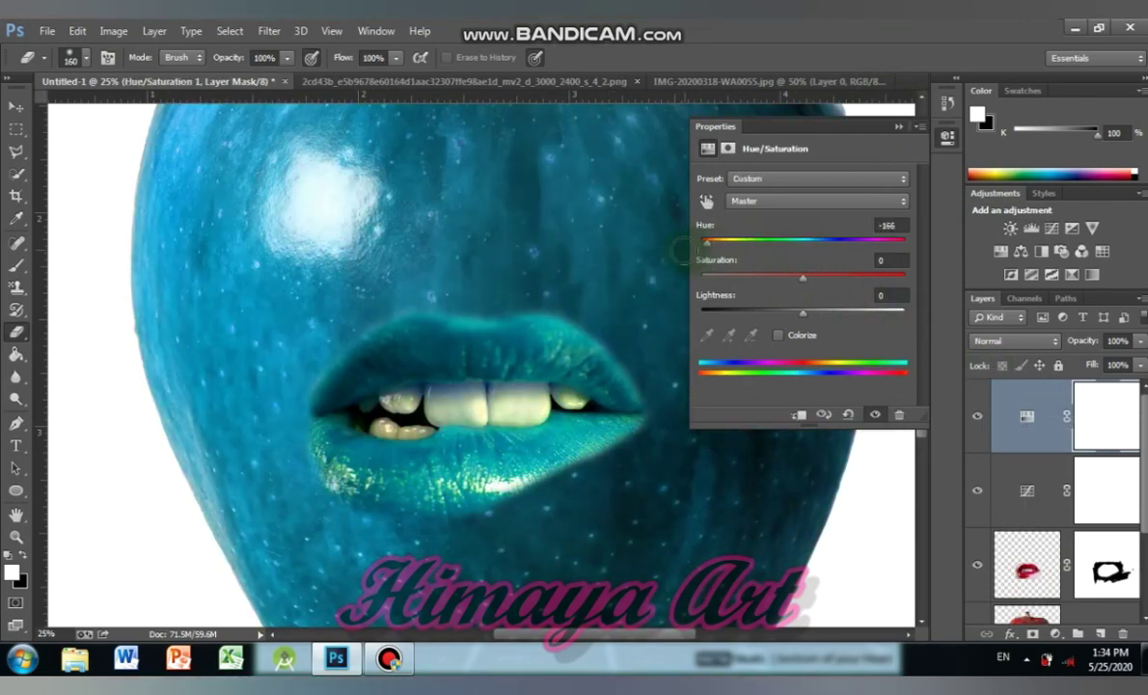
{"action": "left_click_drag", "start_coordinate": [707, 242], "coordinate": [697, 249]}
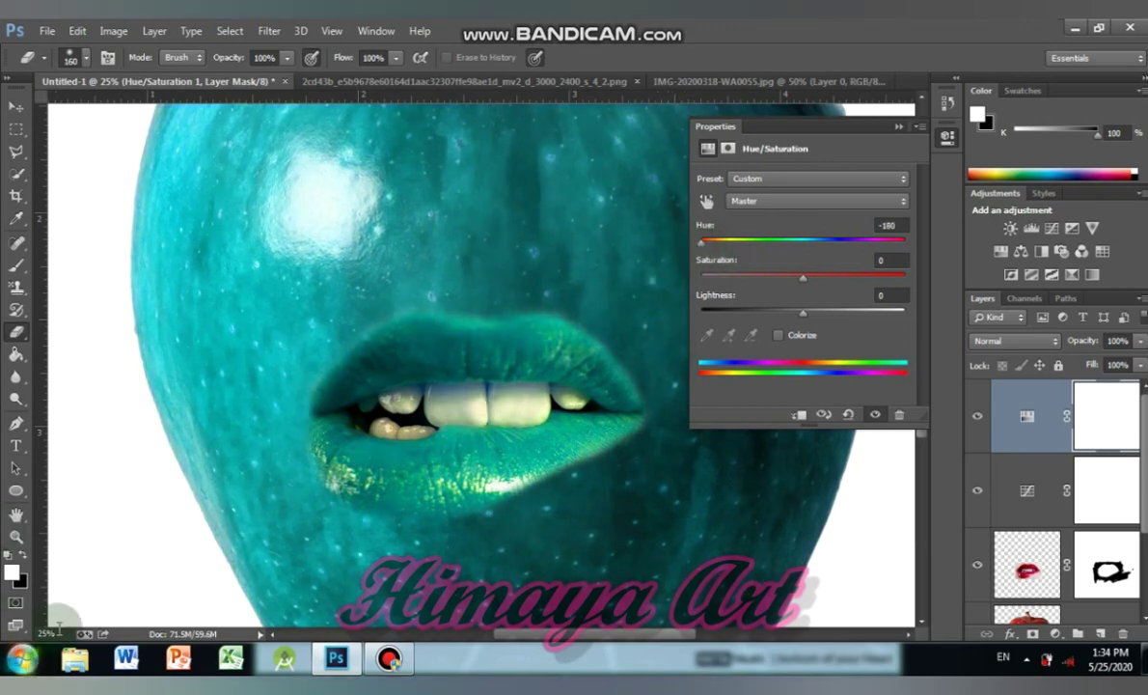
{"action": "left_click", "coordinate": [29, 543]}
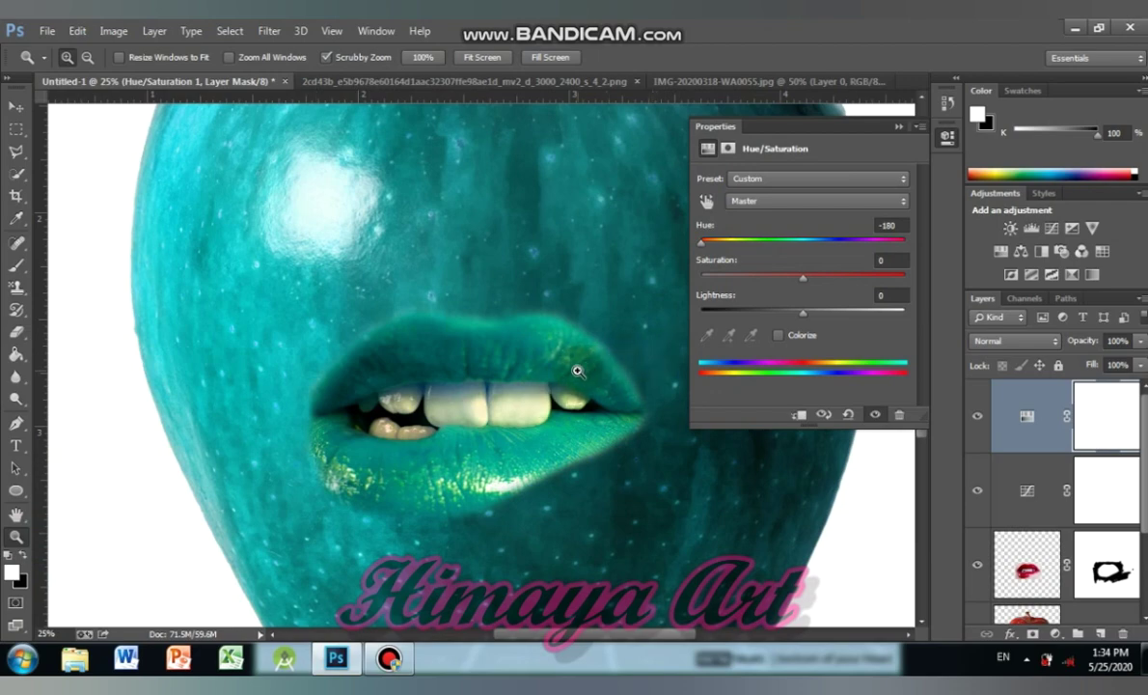
{"action": "left_click", "coordinate": [575, 373]}
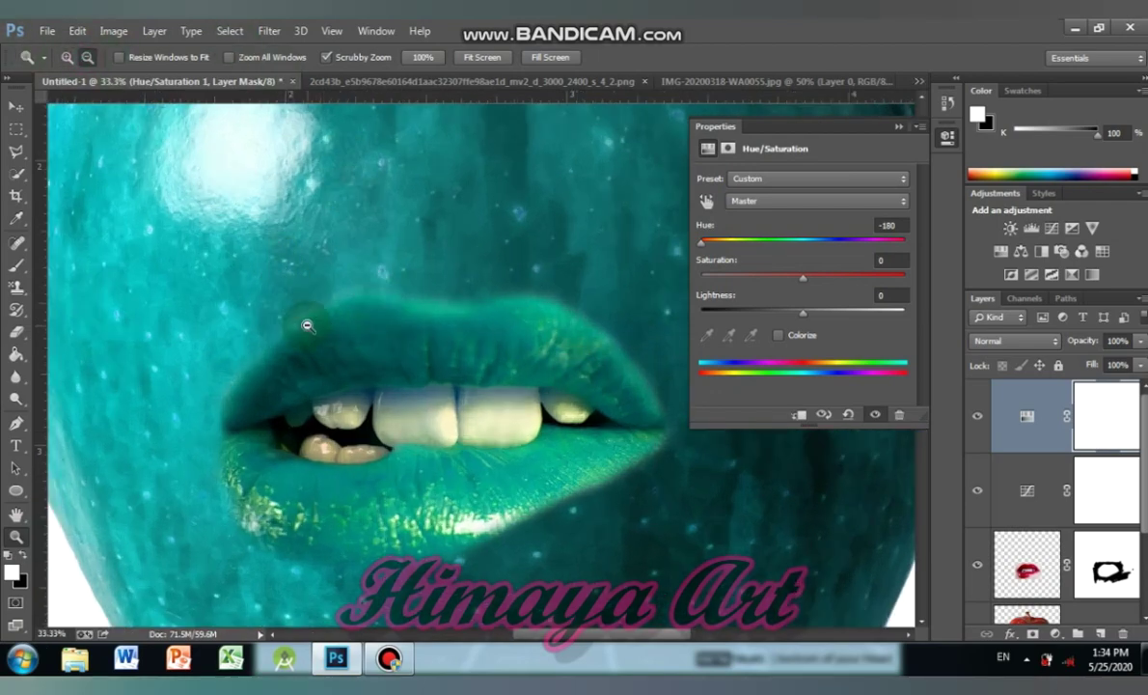
{"action": "left_click", "coordinate": [287, 301]}
{"action": "left_click", "coordinate": [330, 331]}
{"action": "left_click", "coordinate": [328, 328]}
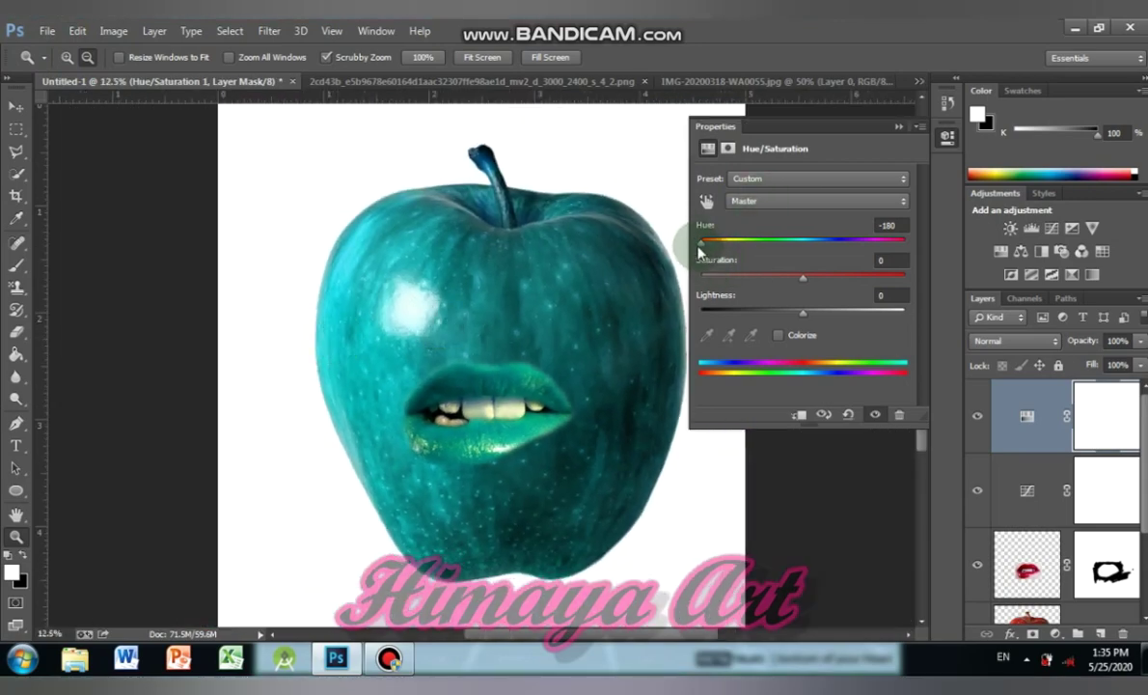
Bring the Hue slider back to settle on -10, keeping the apple and lips red.
{"action": "left_click_drag", "start_coordinate": [702, 244], "coordinate": [924, 266]}
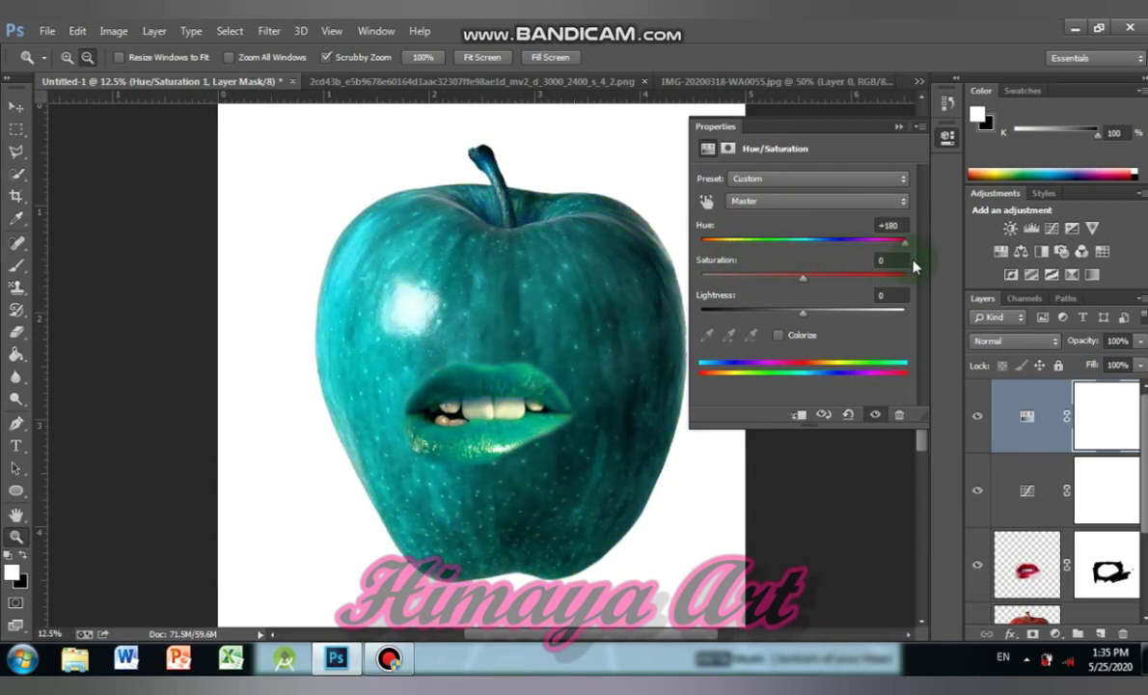
{"action": "left_click_drag", "start_coordinate": [898, 260], "coordinate": [794, 260]}
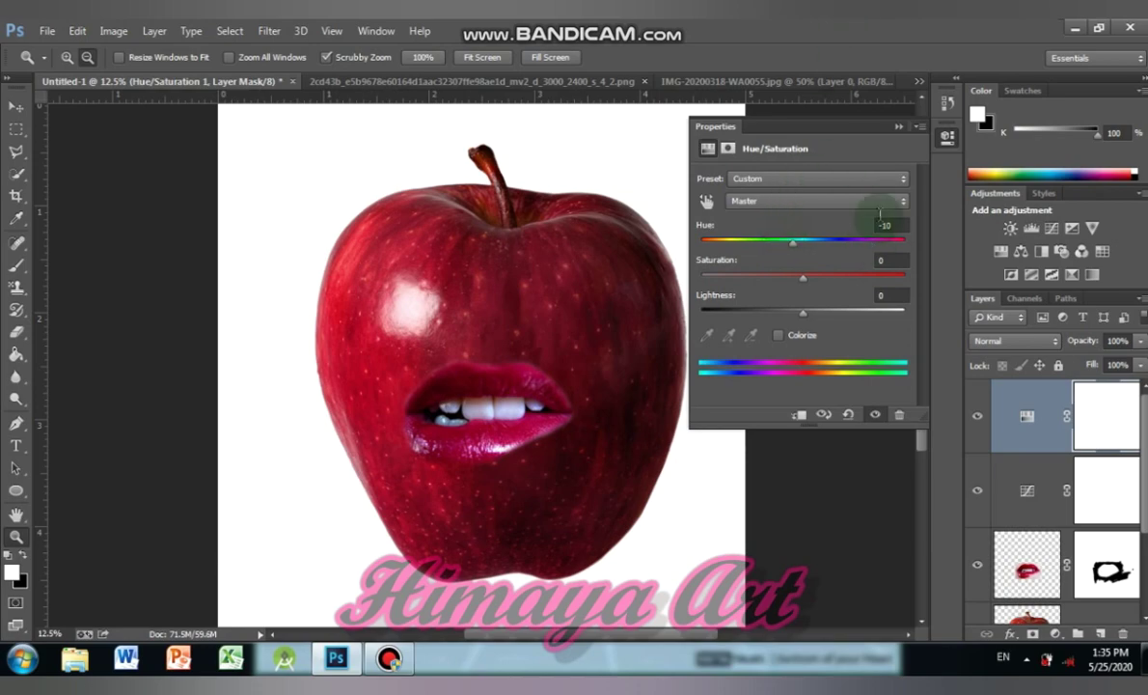
{"action": "left_click", "coordinate": [899, 129]}
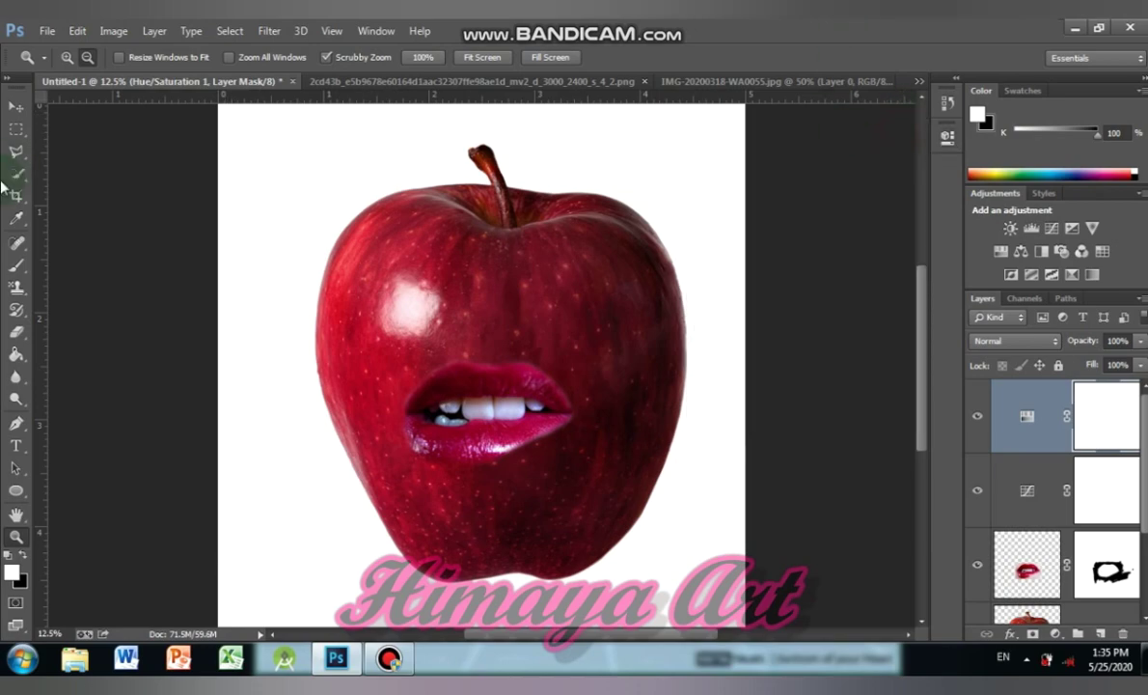